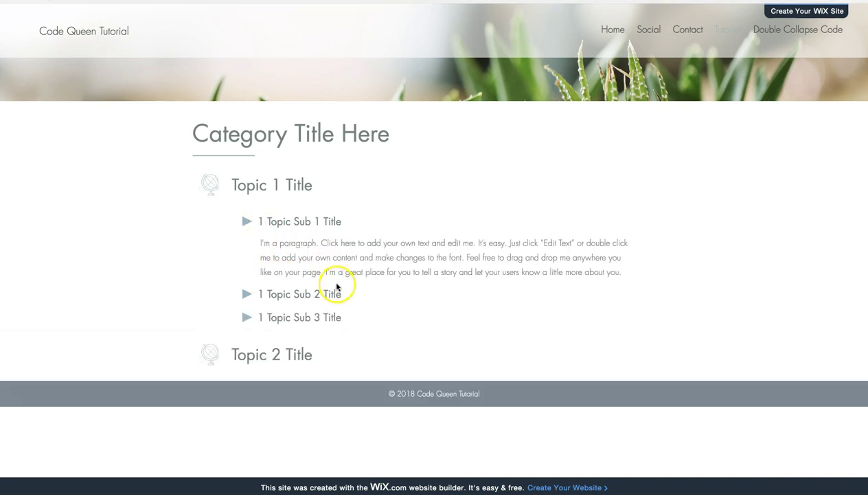
Test the live page by collapsing and expanding Topic 1 and toggling its first two subtopics
click(212, 190)
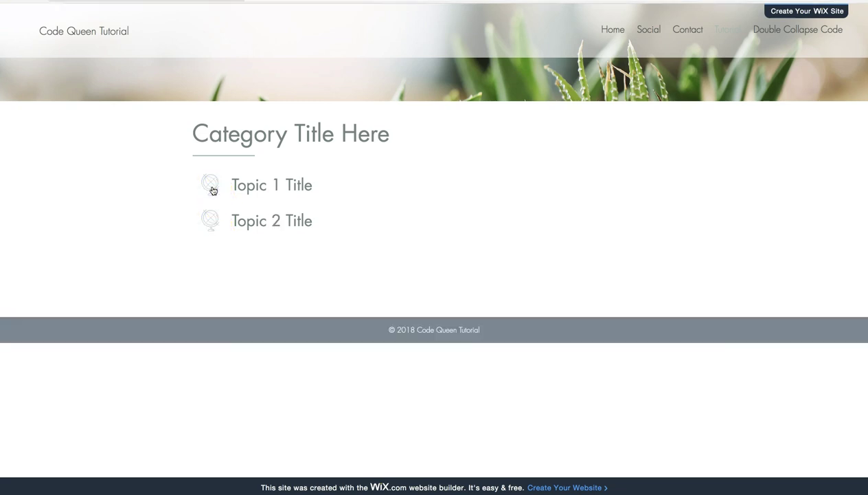
click(212, 189)
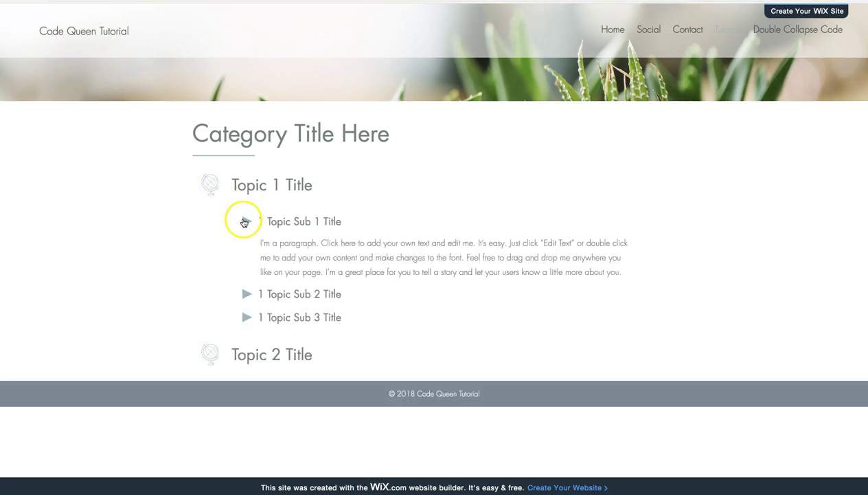
click(245, 222)
click(245, 243)
click(245, 243)
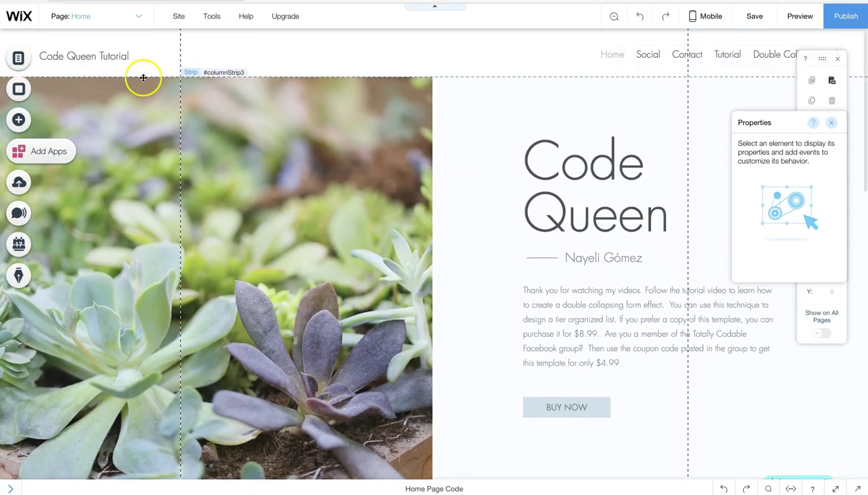
Switch to the Wix editor and open the Tutorial page for editing
click(20, 59)
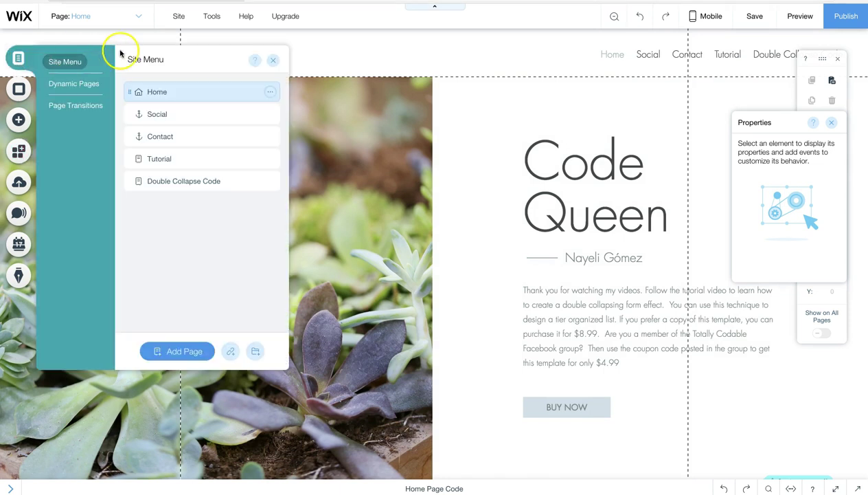
click(173, 159)
click(272, 61)
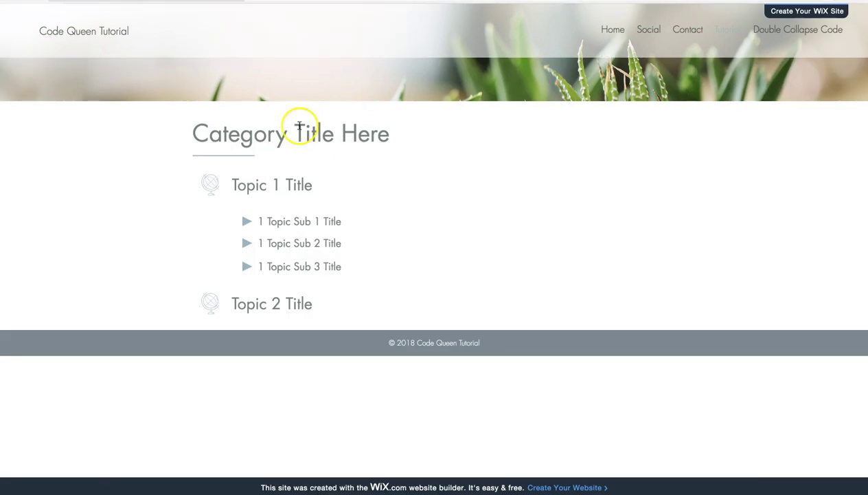
Collapse Topic 1 on the live site, and review the layout of both topics on the Tutorial page in the editor
click(212, 185)
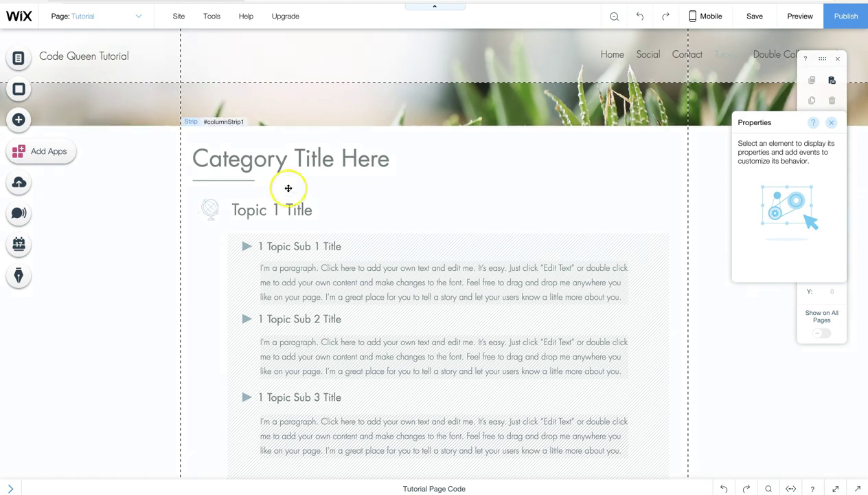
scroll(217, 185, down, 2)
scroll(216, 184, down, 8)
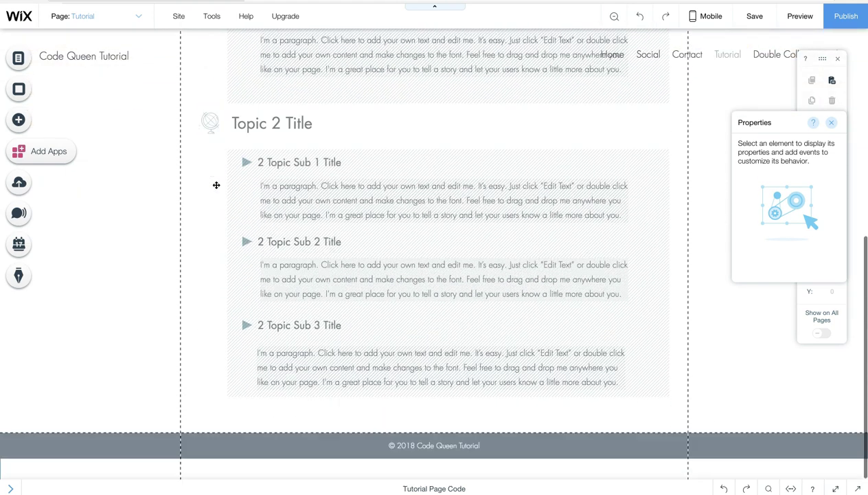
scroll(217, 185, up, 8)
scroll(216, 184, up, 2)
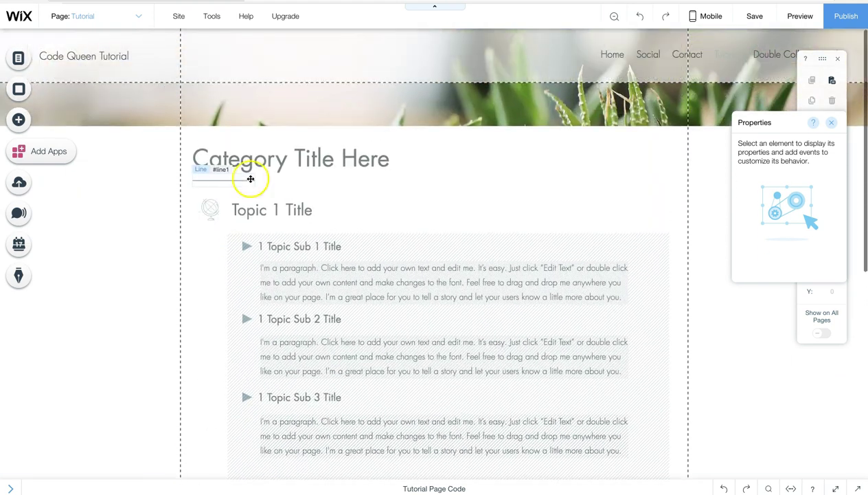
Inspect the load settings of the container box holding the Topic 1 subtopics and compare it with the surrounding strip
click(442, 235)
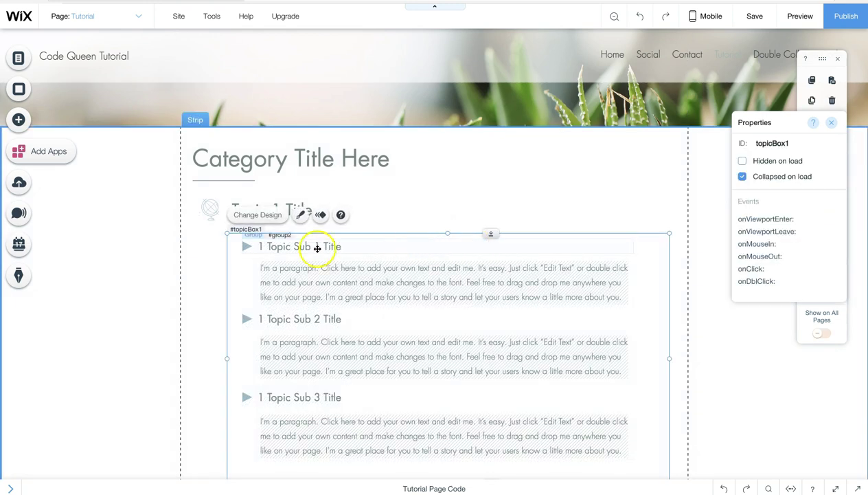
click(199, 283)
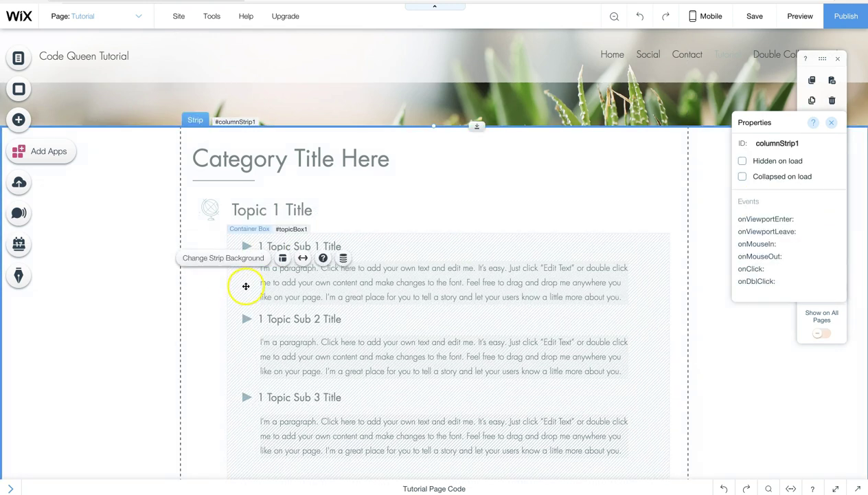
click(246, 286)
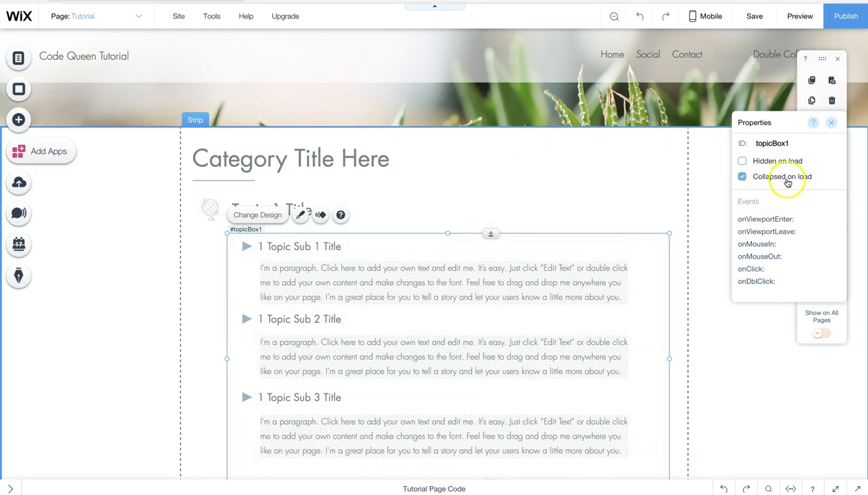
click(667, 186)
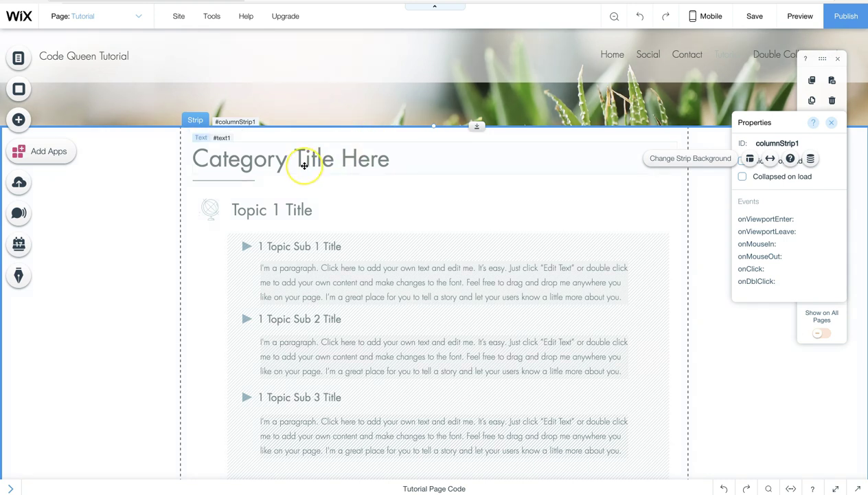
scroll(305, 165, down, 5)
scroll(305, 166, up, 5)
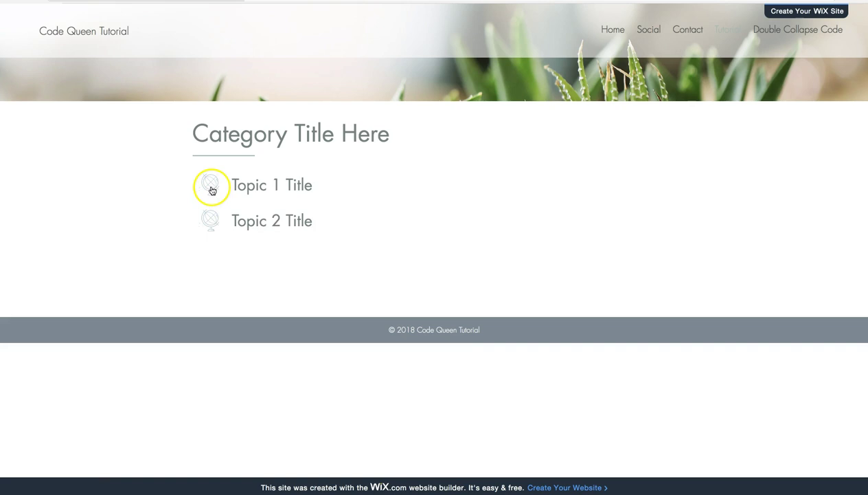
On the live site, expand Topic 1, toggle its first and second subtopics open and closed, and collapse the topic
click(212, 186)
click(247, 223)
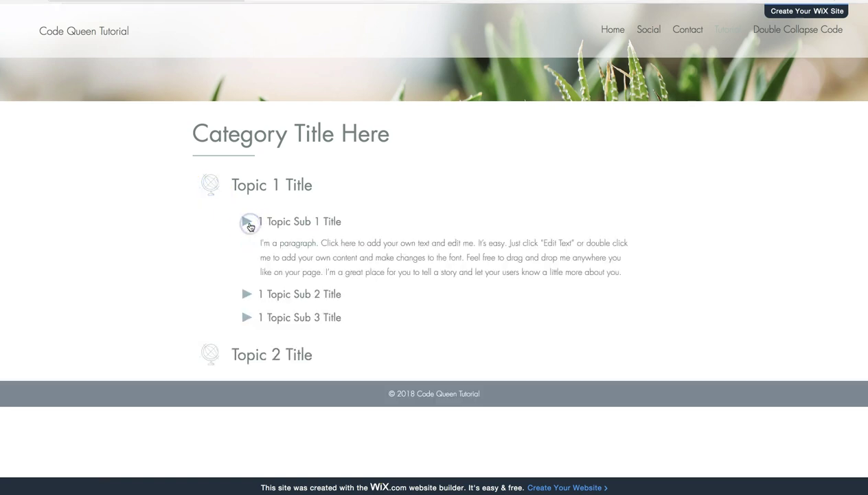
click(247, 224)
click(245, 243)
click(245, 244)
click(247, 222)
click(247, 221)
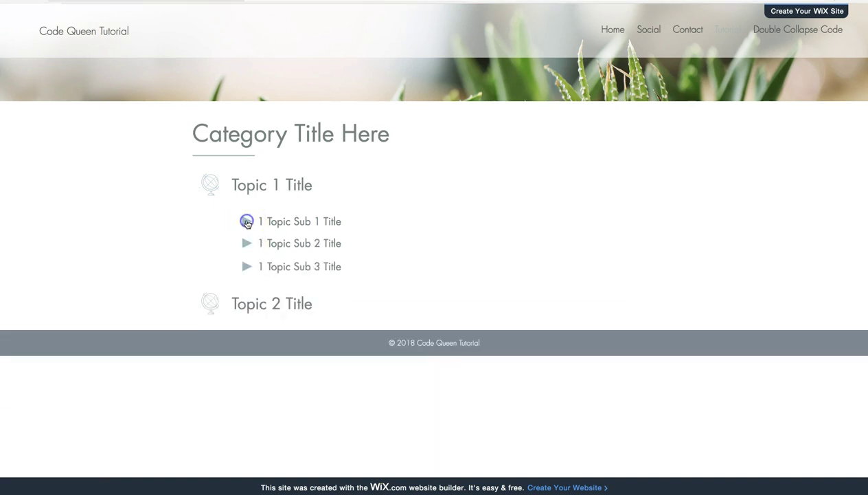
click(208, 191)
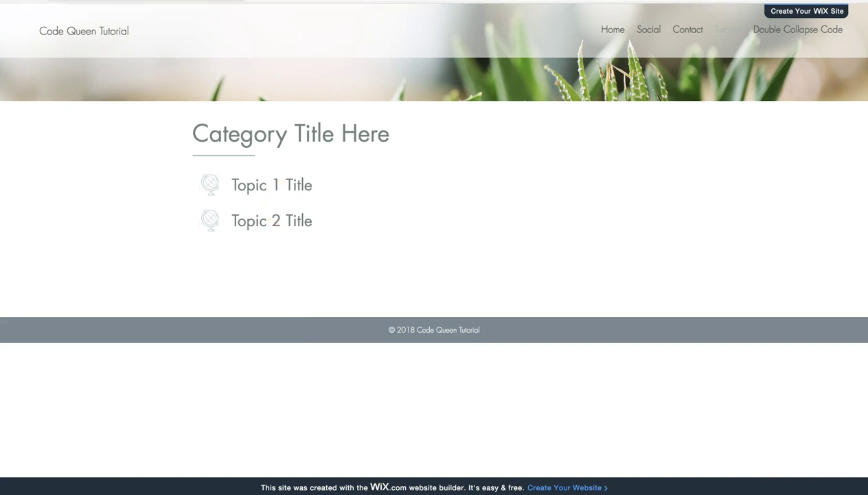
Return to the Wix editor and open the Double Collapse Code page
click(604, 1)
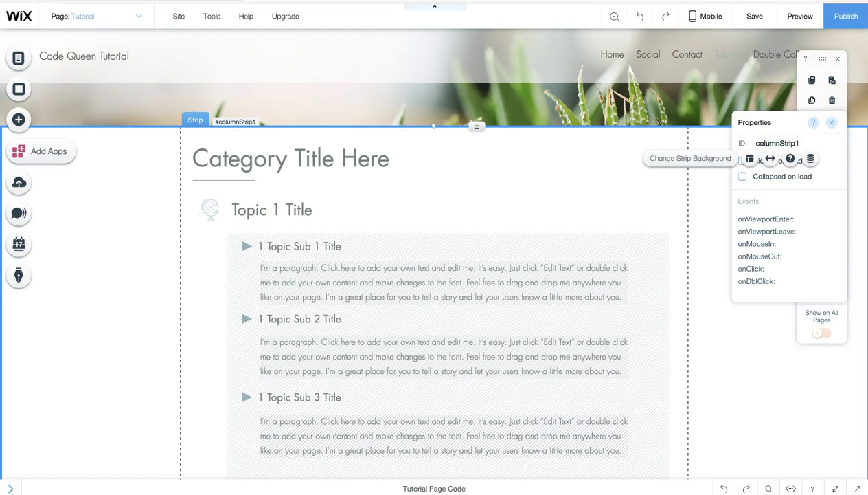
click(23, 58)
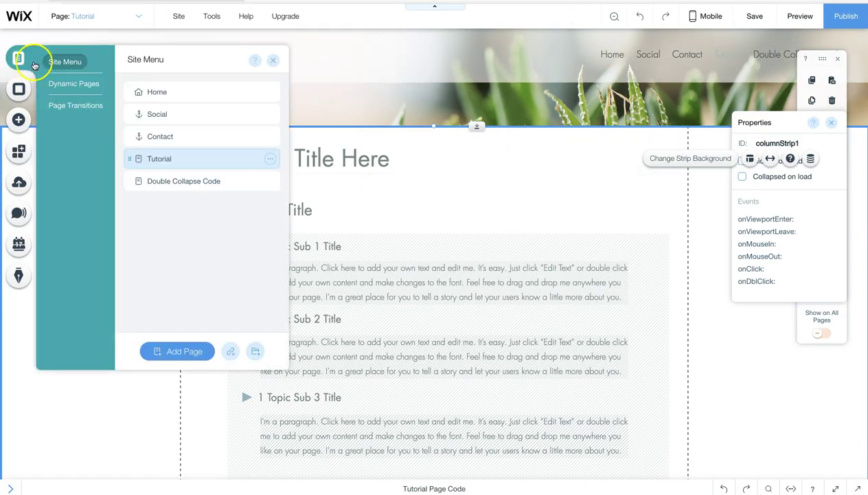
click(175, 184)
click(273, 60)
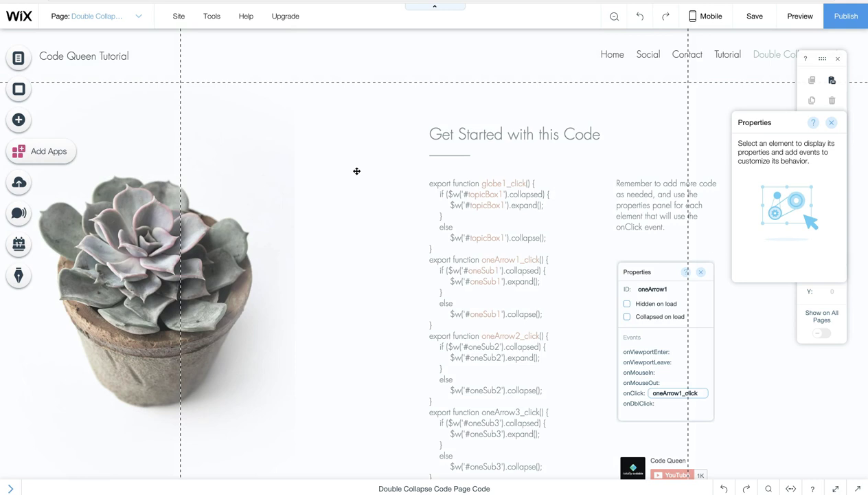
Examine the sample expand and collapse code for the globe and arrow click events
scroll(356, 170, down, 2)
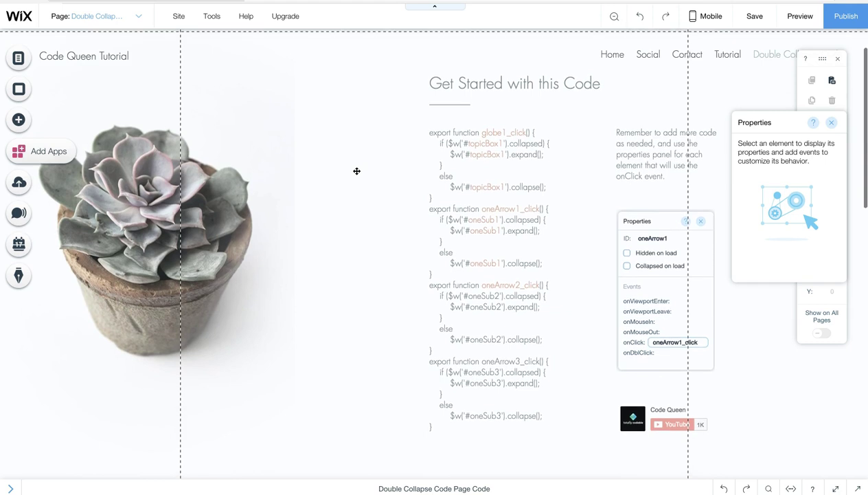
scroll(357, 170, down, 1)
click(425, 121)
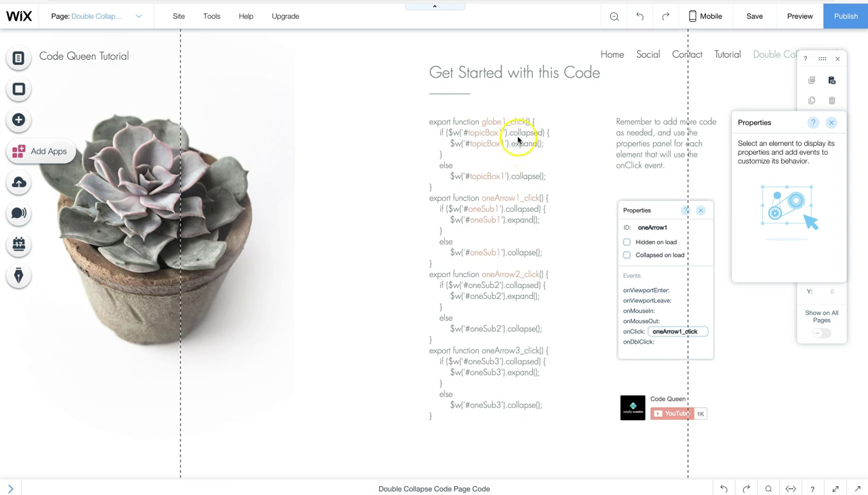
Duplicate the Topic 1 title group and place the copy below the subtopic container box at about Y 1797
scroll(555, 218, down, 3)
scroll(555, 218, down, 3)
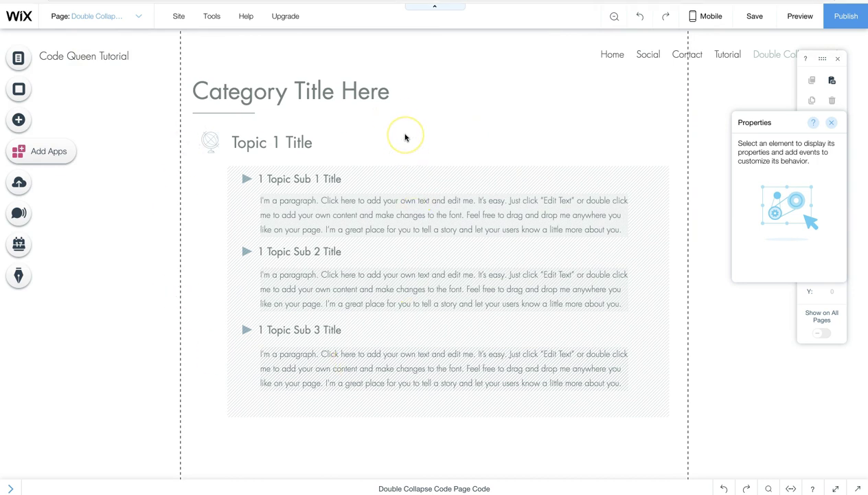
click(215, 143)
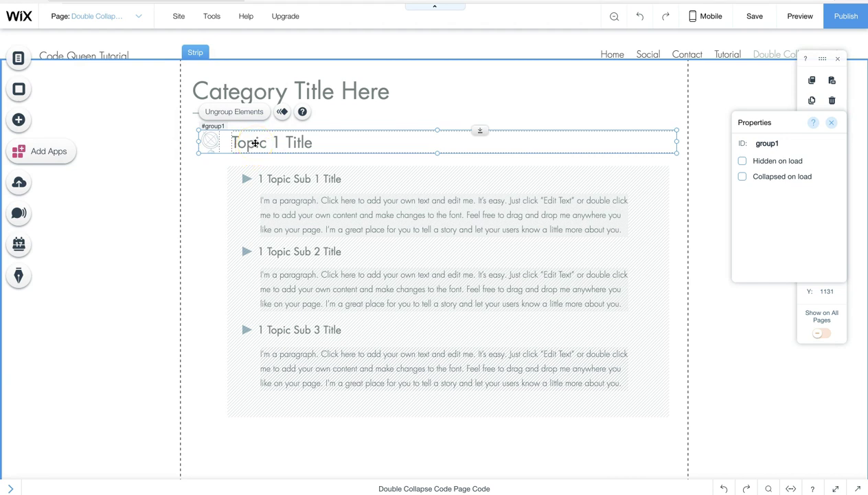
scroll(272, 75, down, 1)
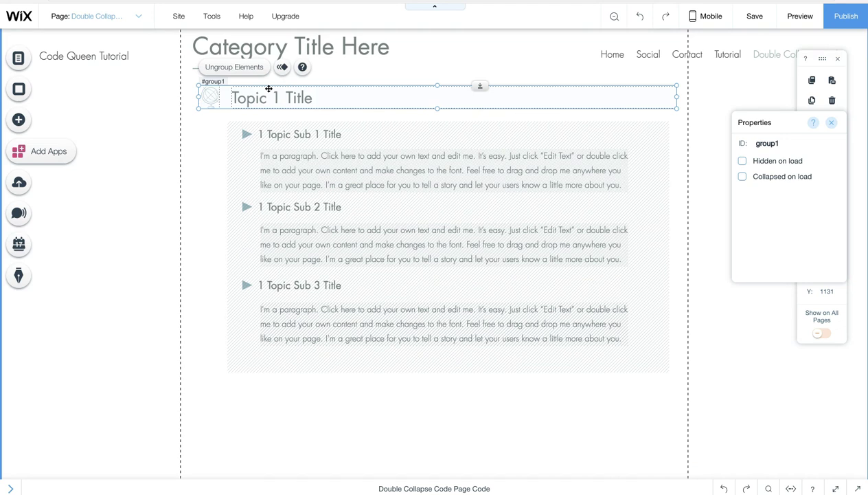
key(BackSpace)
text(5)
drag(268, 89, 265, 433)
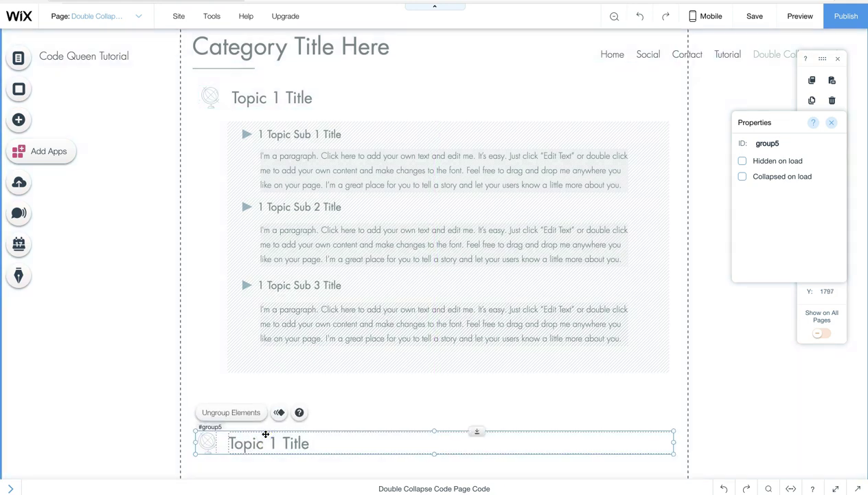
Move the duplicated title group up to just beneath the subtopic container box, at about Y 1710
click(382, 427)
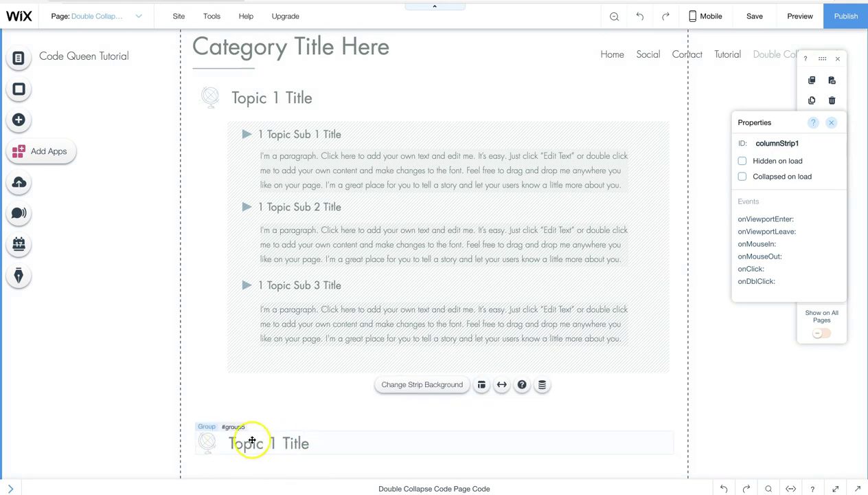
click(299, 442)
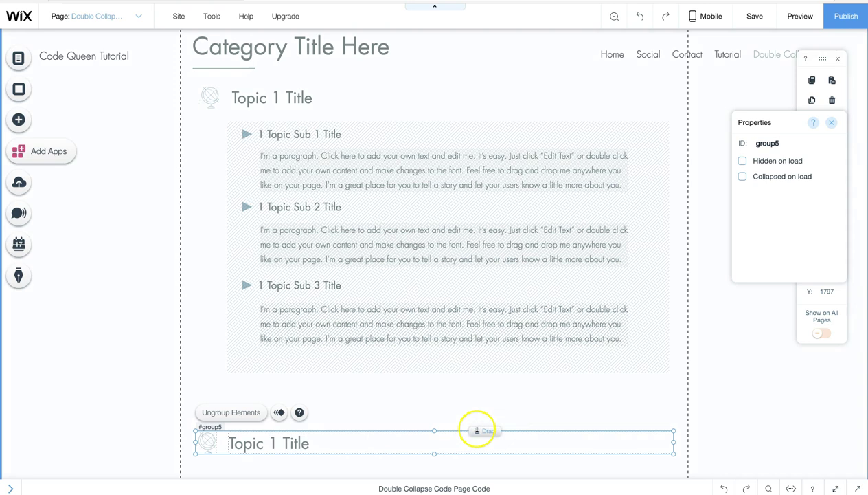
drag(478, 430, 483, 337)
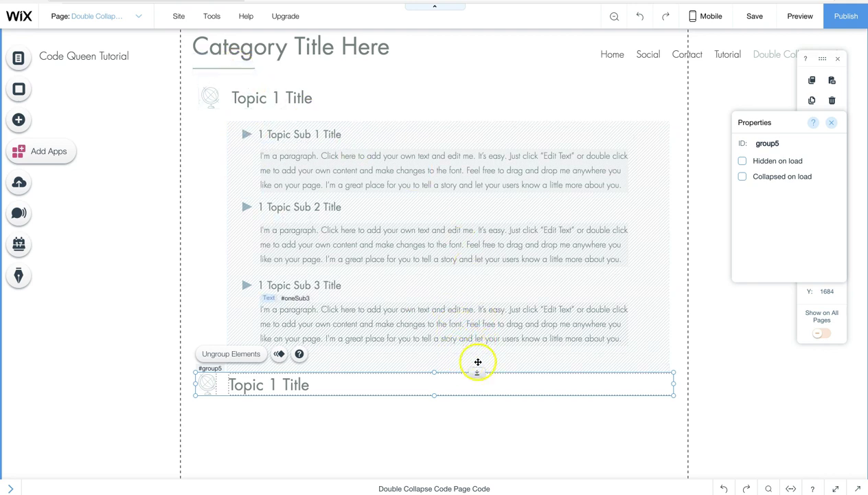
drag(480, 373, 483, 385)
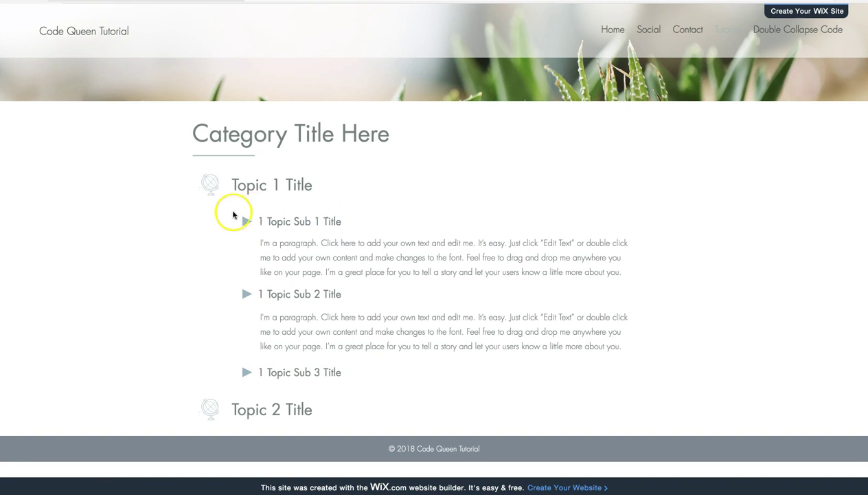
Collapse the first and second subtopics and the whole of Topic 1 on the live site
click(246, 222)
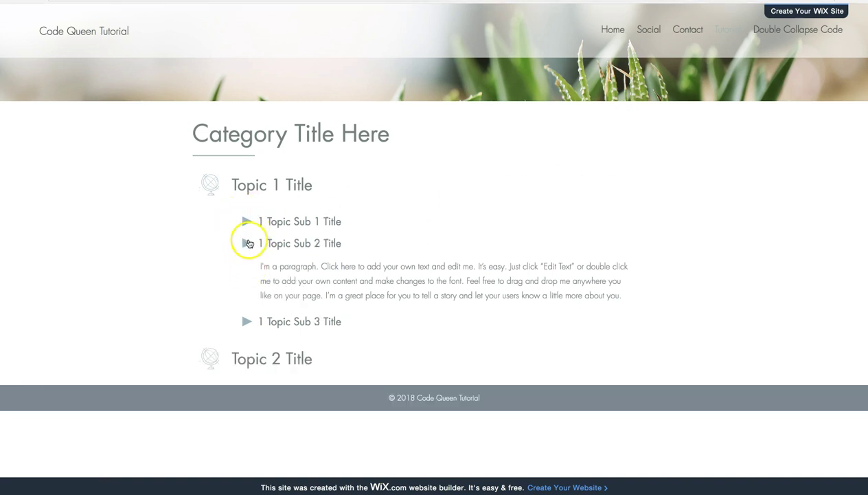
click(247, 243)
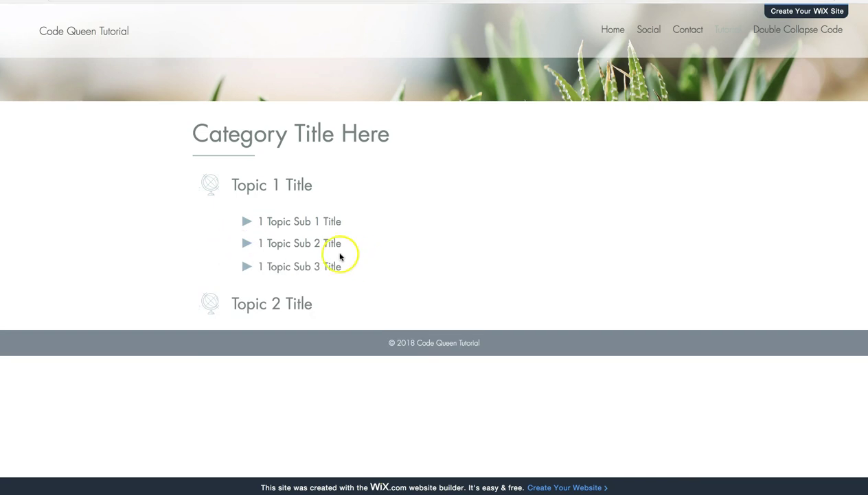
click(210, 188)
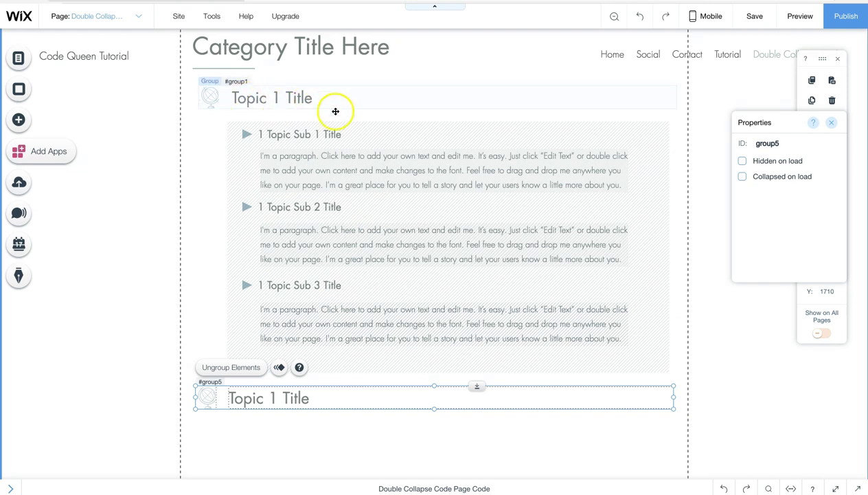
Inspect the Topic 1 container box's properties in the editor and view the empty strip area below the duplicated title
click(371, 123)
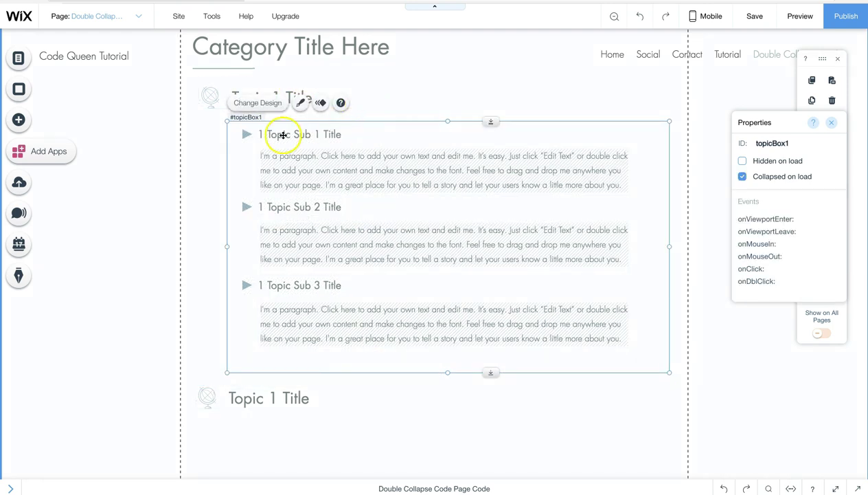
click(196, 252)
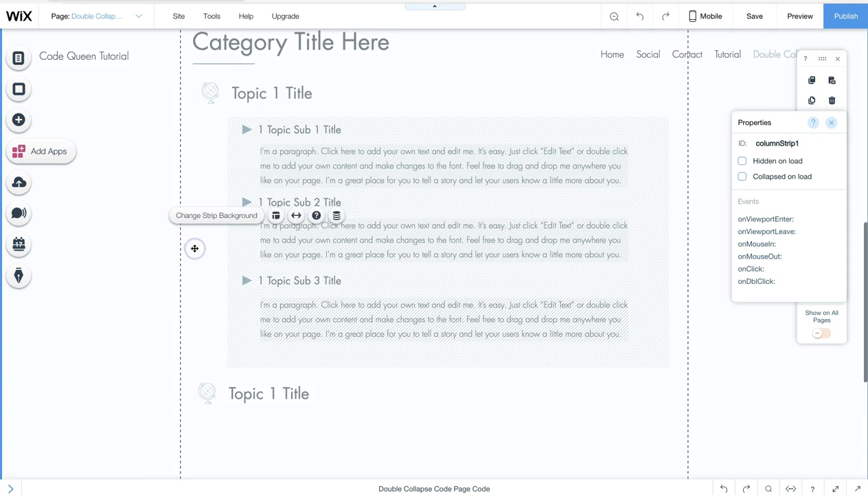
scroll(194, 248, down, 5)
scroll(195, 248, down, 2)
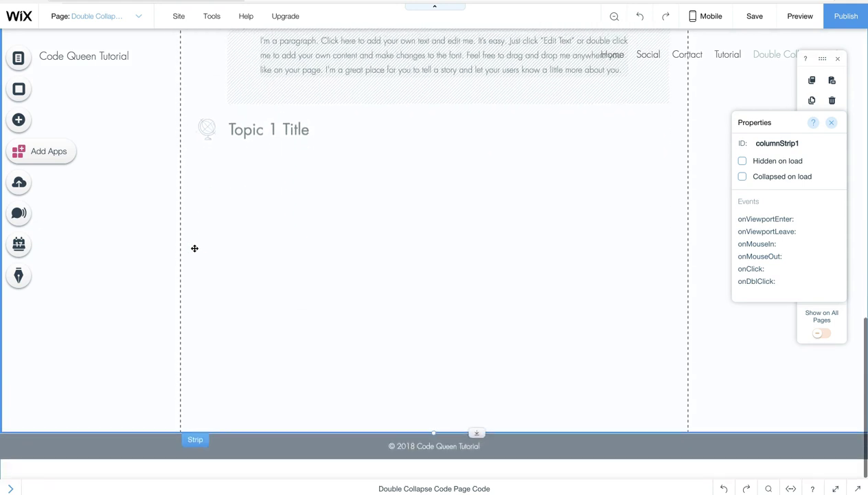
Add a box from My Boxes beneath the duplicated Topic 1 title and widen it to about 853 px, matching the container above
click(18, 121)
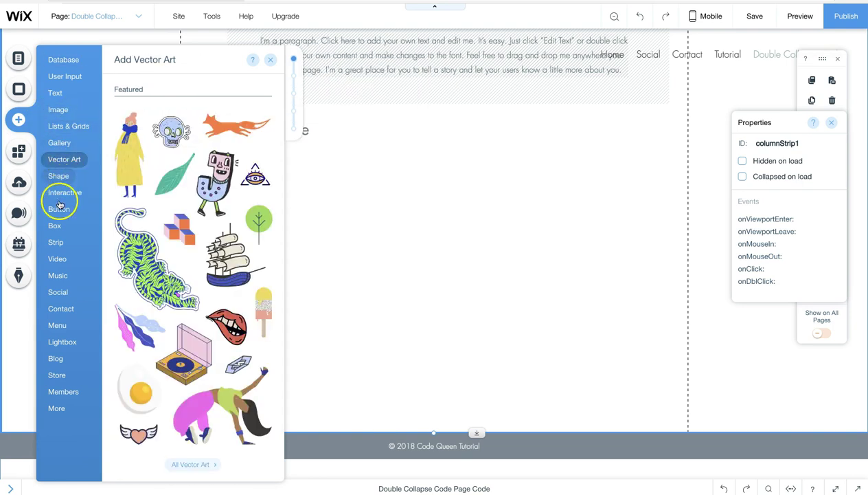
click(55, 226)
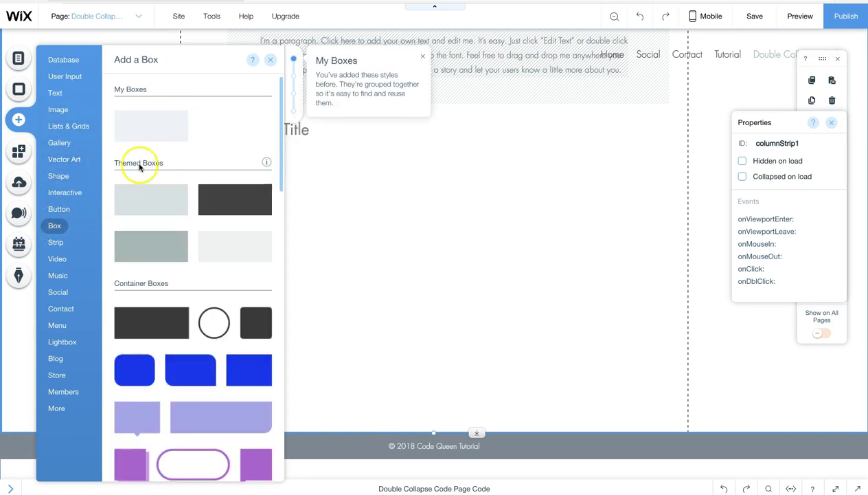
drag(147, 129, 361, 224)
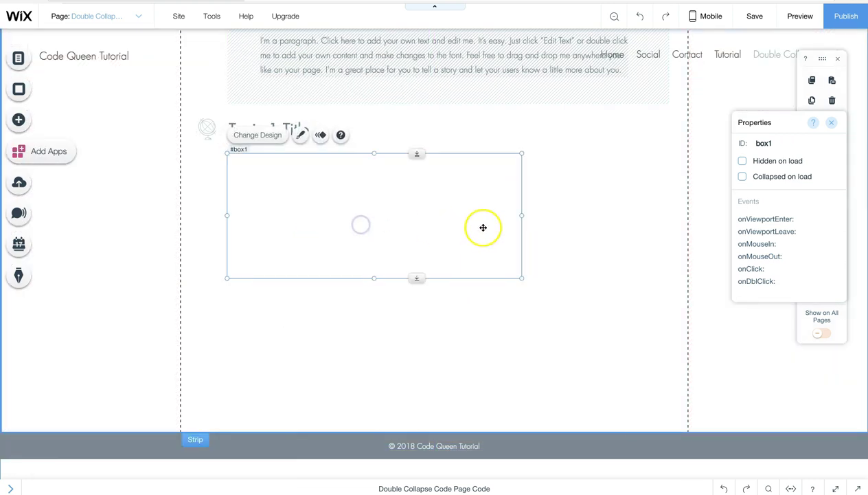
drag(523, 215, 671, 209)
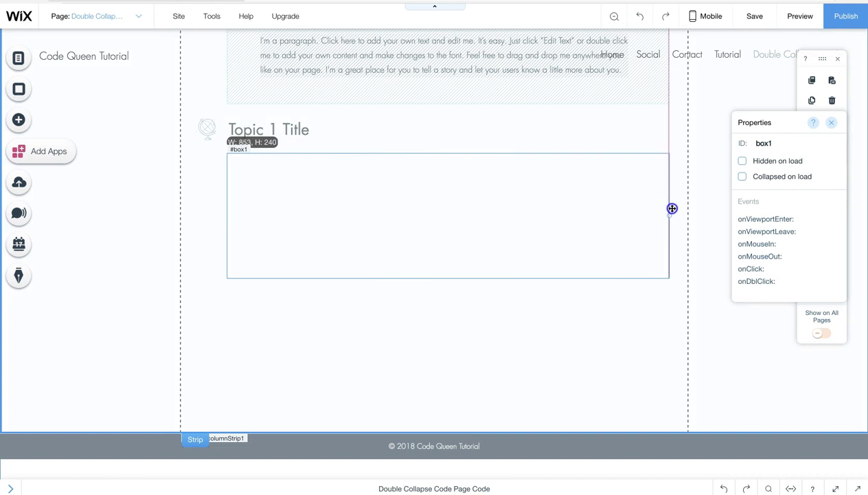
Stretch the new container box downward to a height of about 585 px
drag(450, 277, 448, 401)
scroll(448, 399, up, 2)
scroll(448, 399, up, 3)
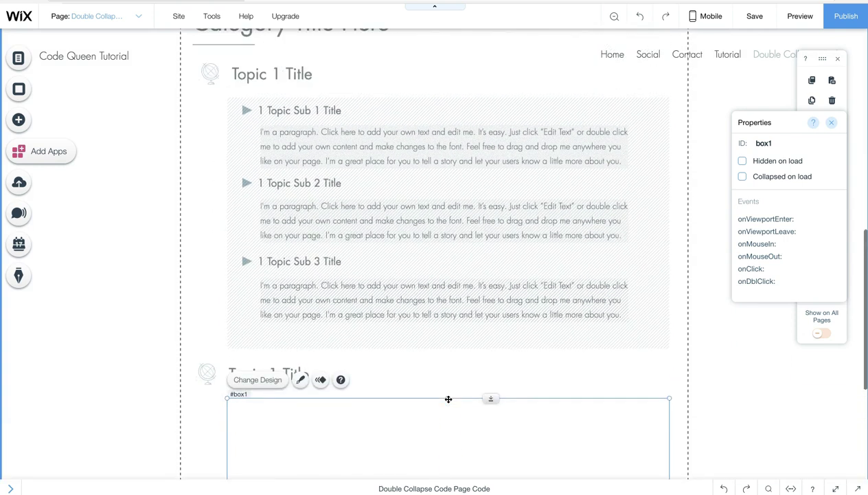
scroll(449, 399, down, 5)
scroll(448, 399, down, 1)
drag(492, 403, 492, 458)
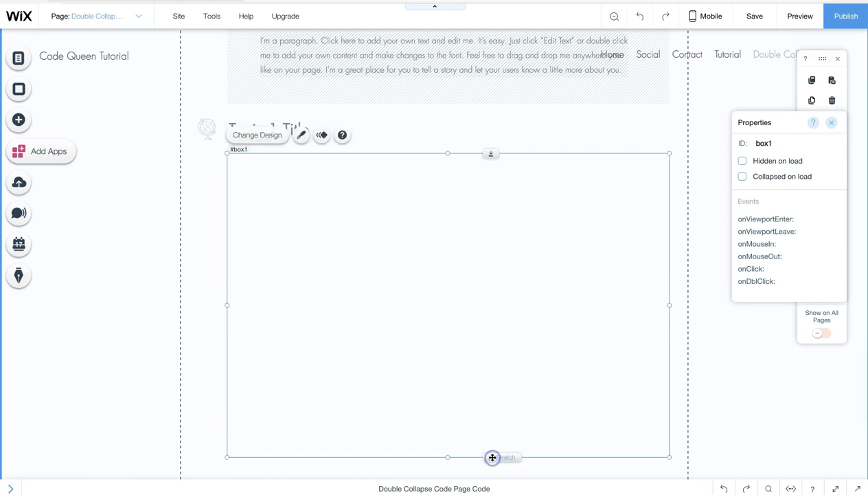
Duplicate the "1 Topic Sub 1 Title" group and place the copy inside the new container box at about X 119, Y 1814
scroll(519, 361, up, 5)
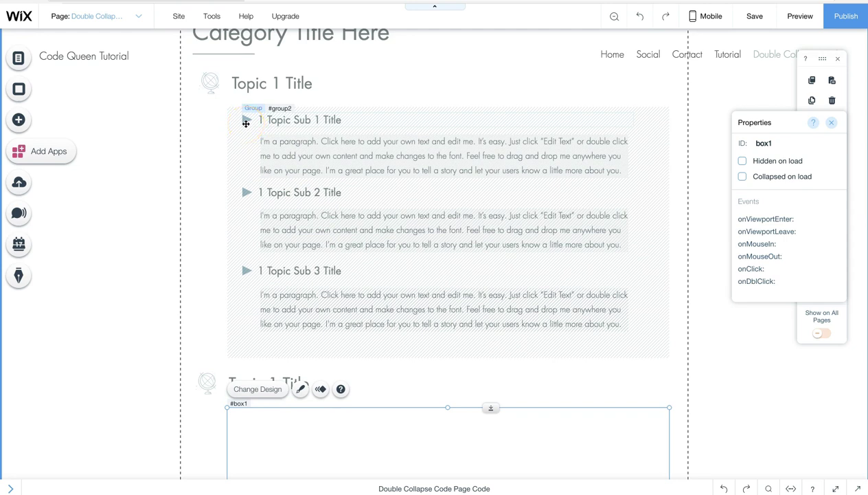
click(281, 122)
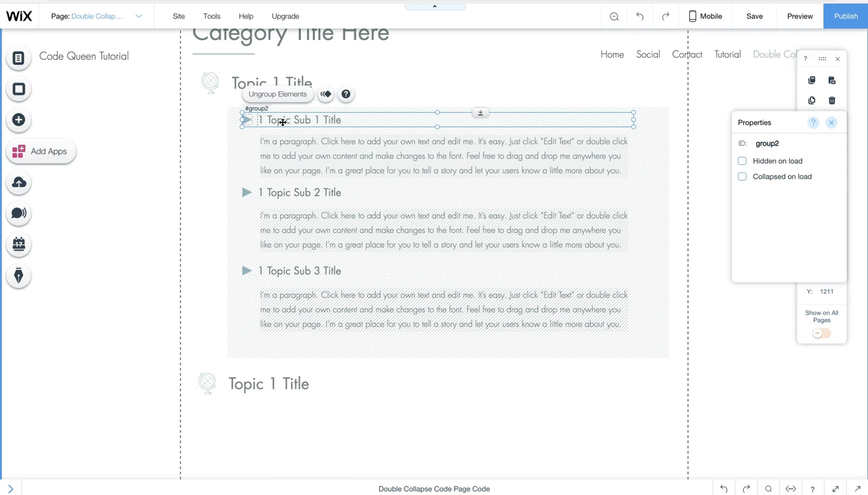
click(282, 122)
drag(282, 122, 284, 434)
click(199, 435)
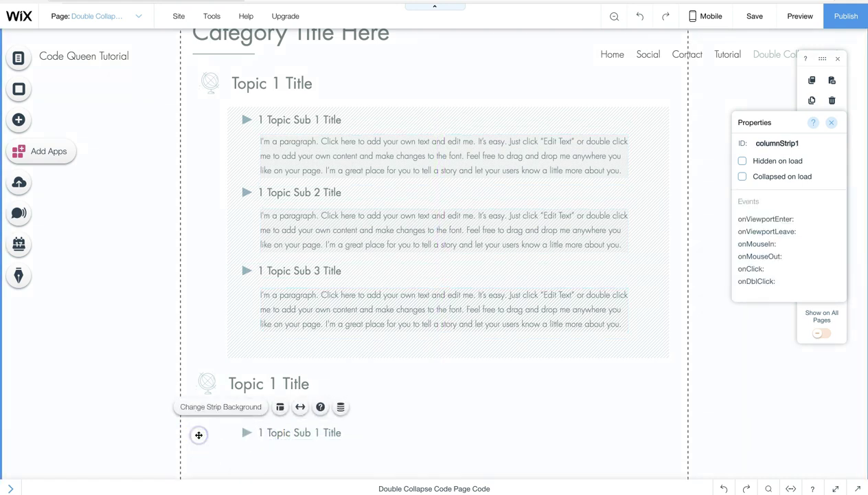
Check the element IDs of the new container box and the surrounding strip by selecting each in turn
scroll(198, 434, down, 3)
scroll(198, 434, up, 2)
click(407, 370)
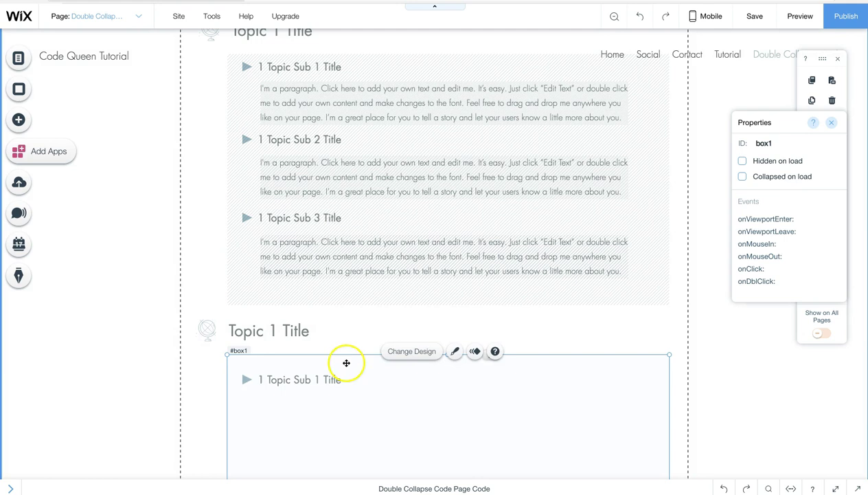
click(214, 378)
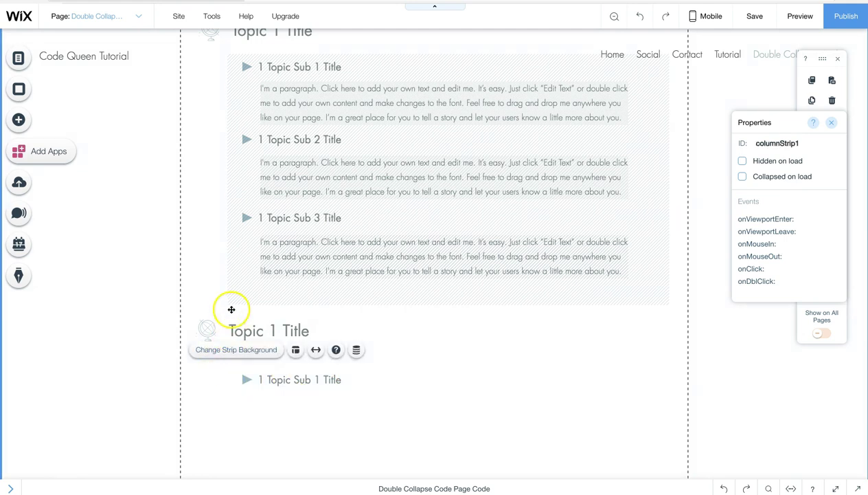
click(235, 280)
click(207, 375)
click(413, 367)
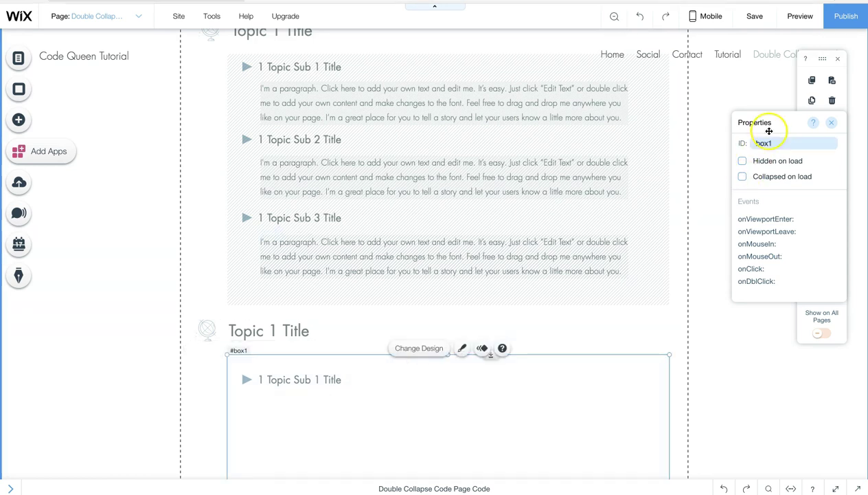
Move the Properties panel clear of the toolbar, check its Developer Tools setting, and view the new container box's properties
drag(767, 130, 731, 188)
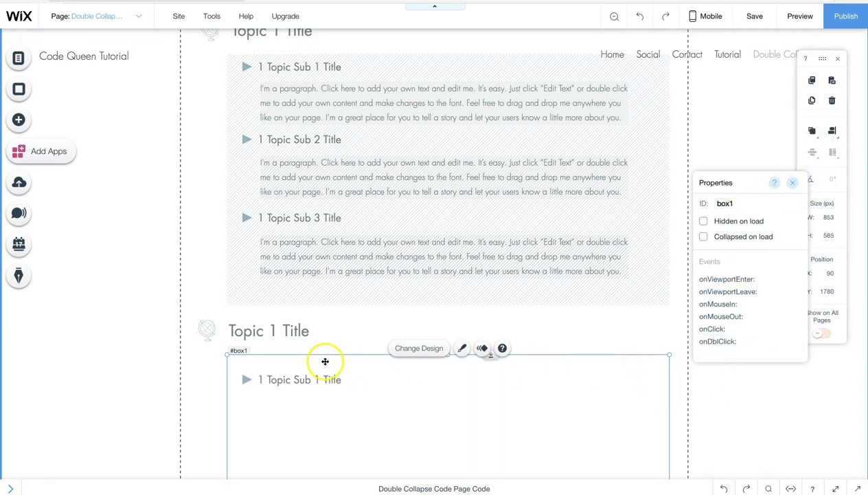
click(213, 19)
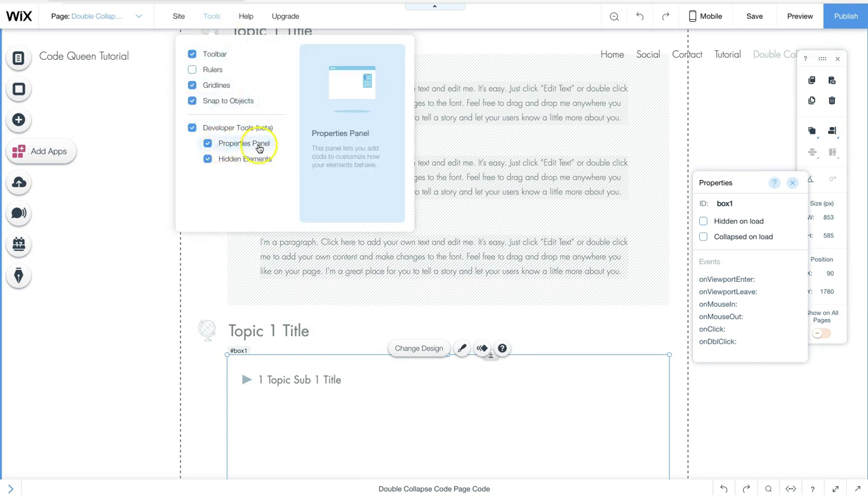
click(189, 349)
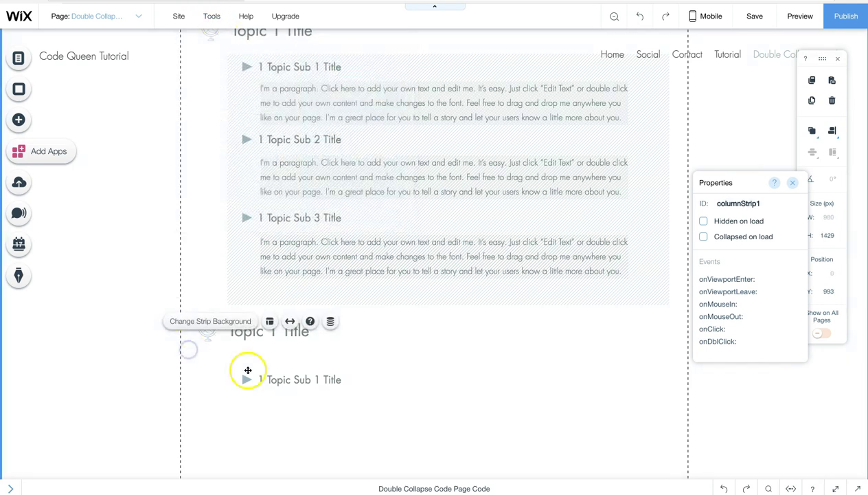
click(317, 363)
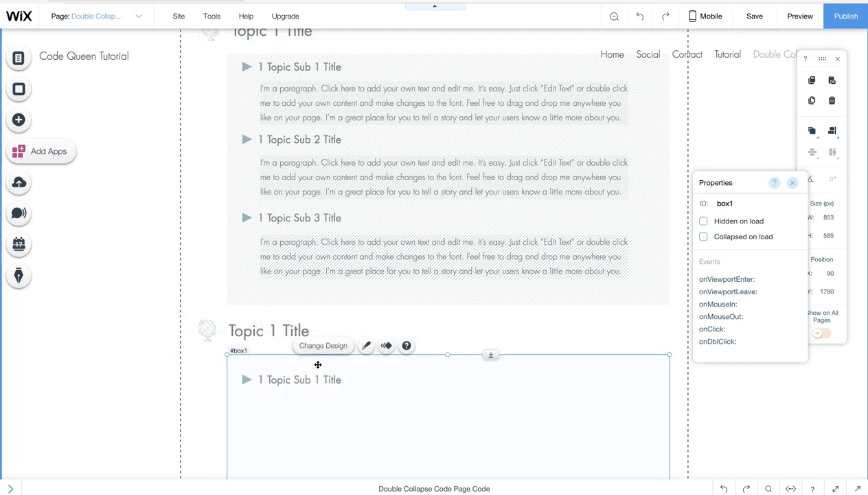
right_click(318, 364)
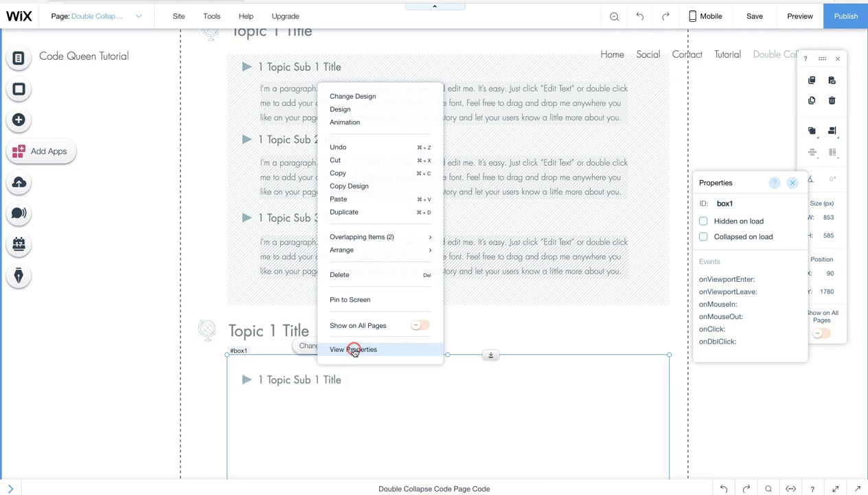
click(354, 351)
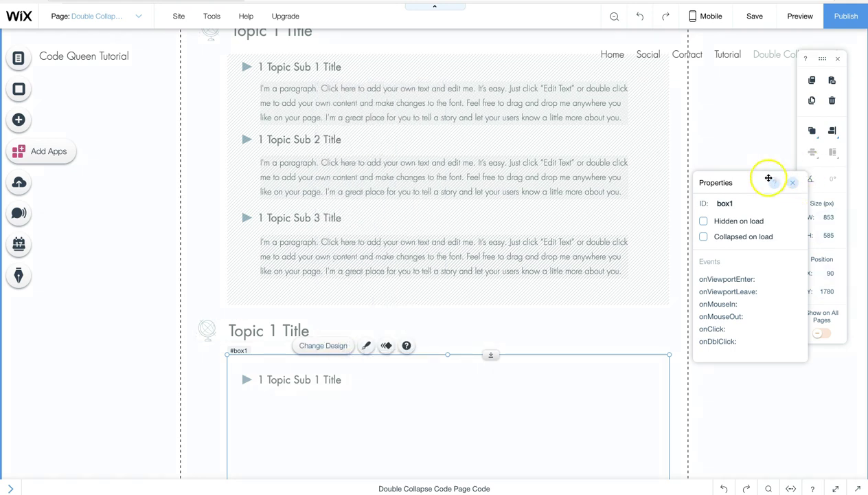
Examine the strip, the new container box, and the duplicated subtopic group and its text to see how they are nested
click(205, 403)
scroll(205, 404, down, 2)
click(337, 316)
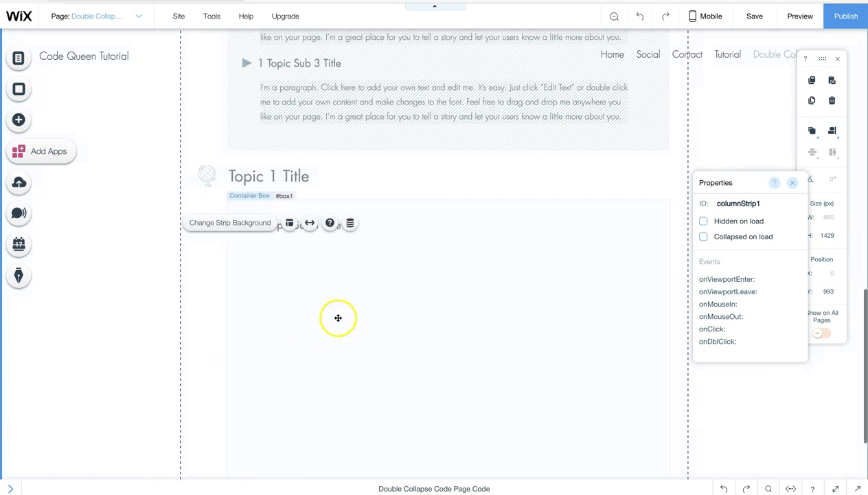
scroll(337, 316, up, 1)
click(392, 293)
click(336, 303)
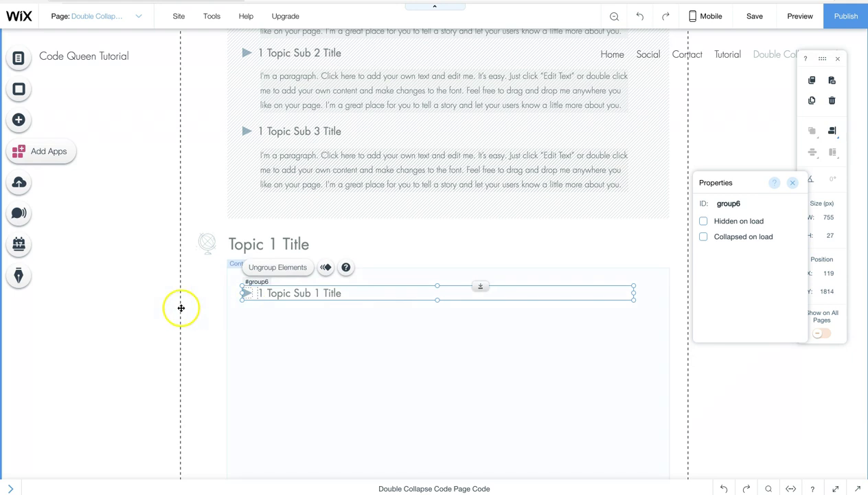
scroll(393, 282, down, 1)
click(393, 283)
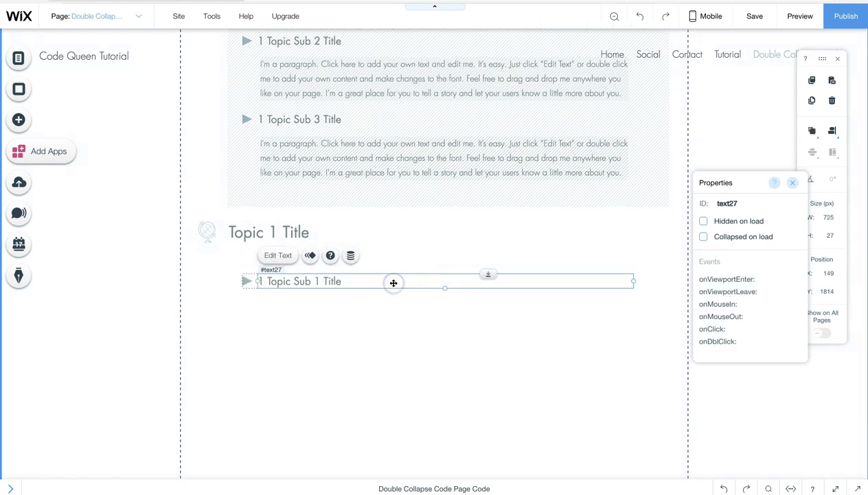
click(399, 270)
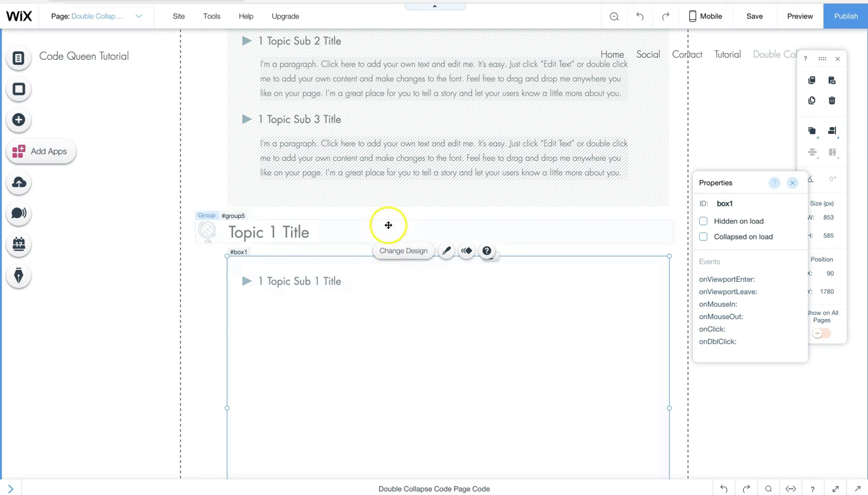
Move the new container box up to about Y 1760 and set the subtopic title slightly closer to the box's upper edge
scroll(387, 225, up, 1)
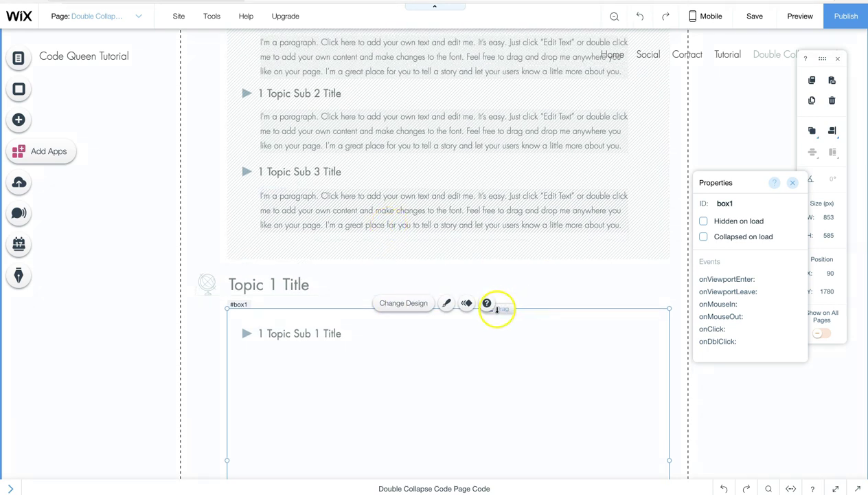
drag(497, 307, 492, 284)
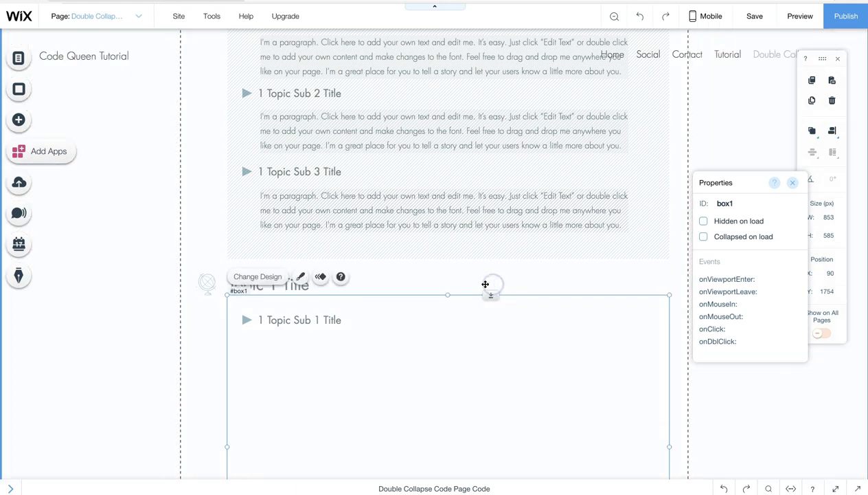
drag(493, 296, 492, 311)
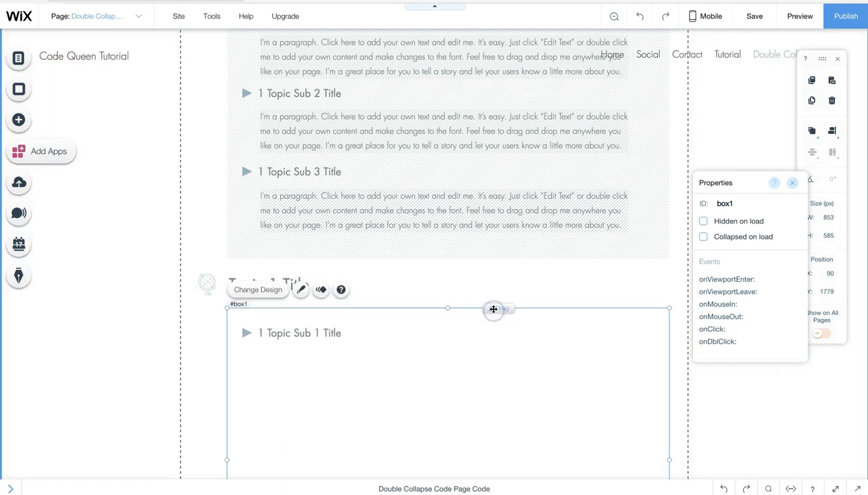
click(325, 332)
drag(478, 322, 493, 297)
click(465, 311)
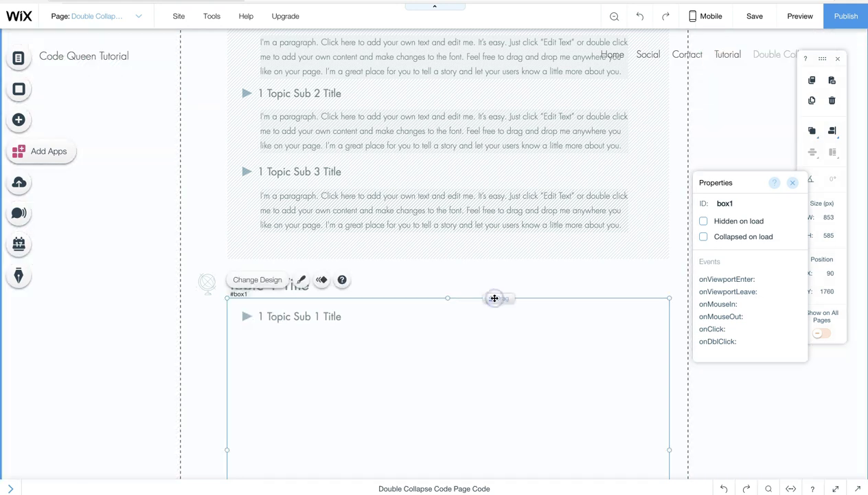
Add a themed paragraph inside the new container box just beneath the subtopic title at X 154, and widen it to about 756 px
click(19, 120)
click(55, 92)
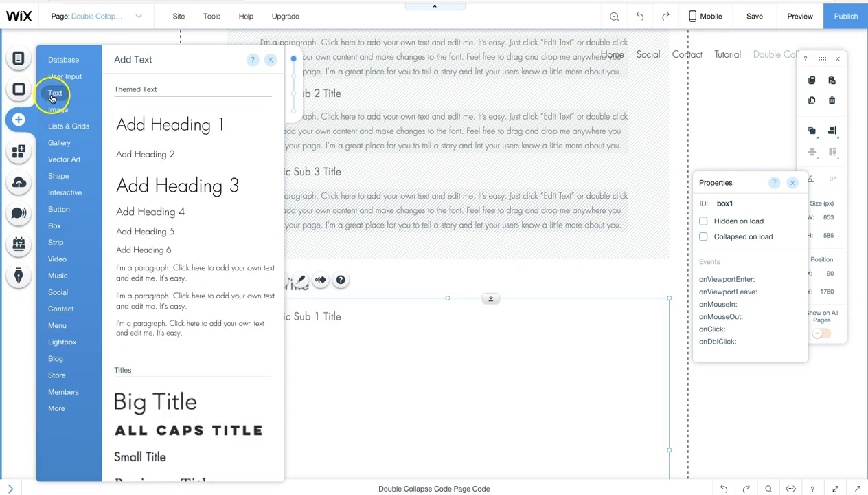
drag(158, 276, 303, 343)
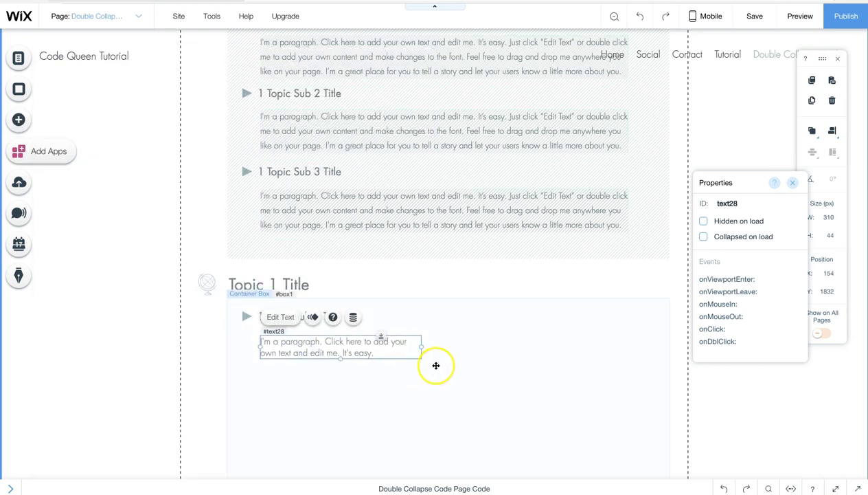
drag(424, 346, 655, 346)
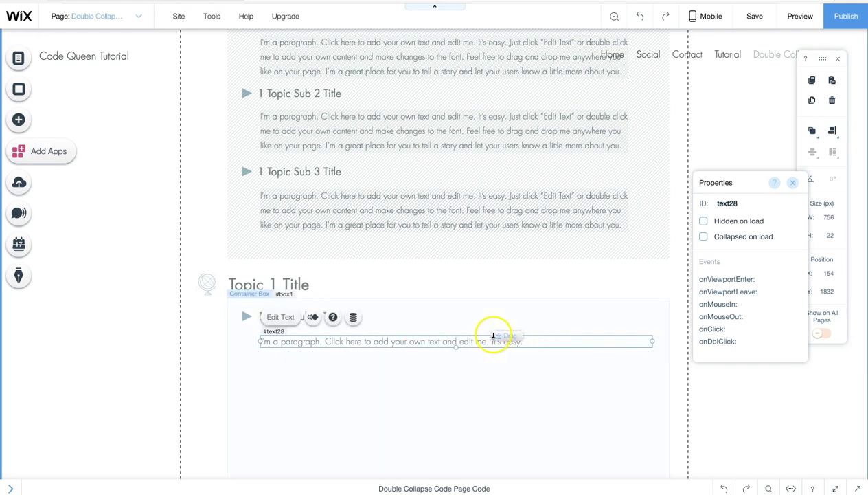
mouse_move(497, 335)
mouse_down()
mouse_move(496, 313)
mouse_move(500, 329)
mouse_up()
click(476, 383)
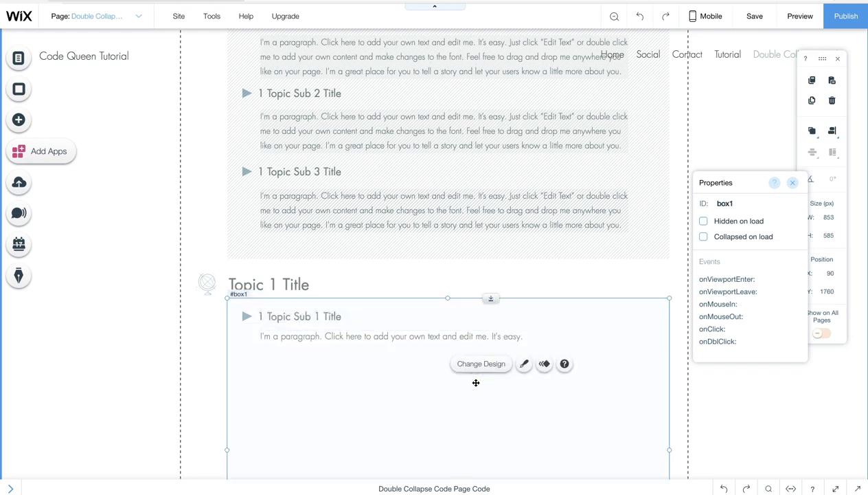
Duplicate the subtopic title group in the new box and position the copy below the paragraph at about X 119, Y 1869
click(390, 342)
scroll(390, 342, up, 2)
scroll(390, 343, down, 1)
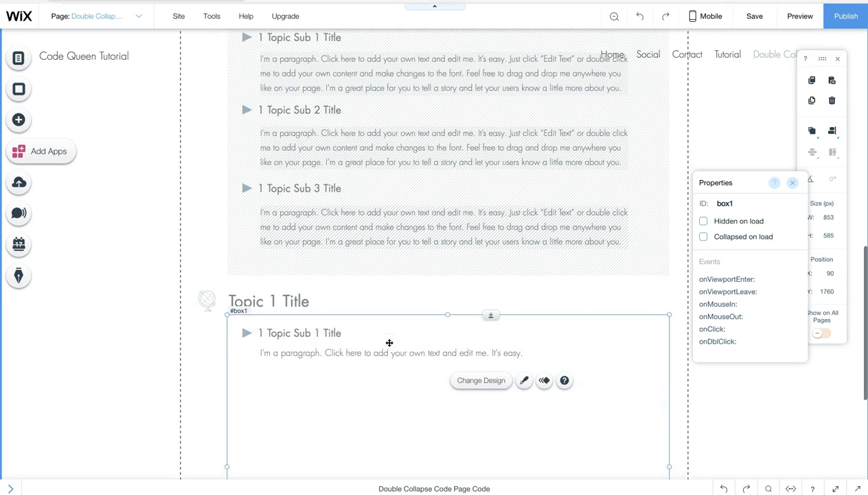
click(306, 333)
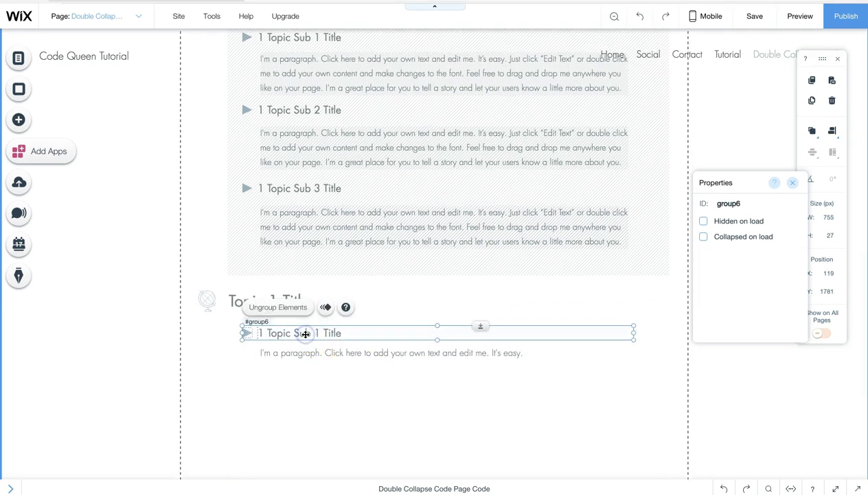
click(306, 333)
drag(305, 348, 304, 395)
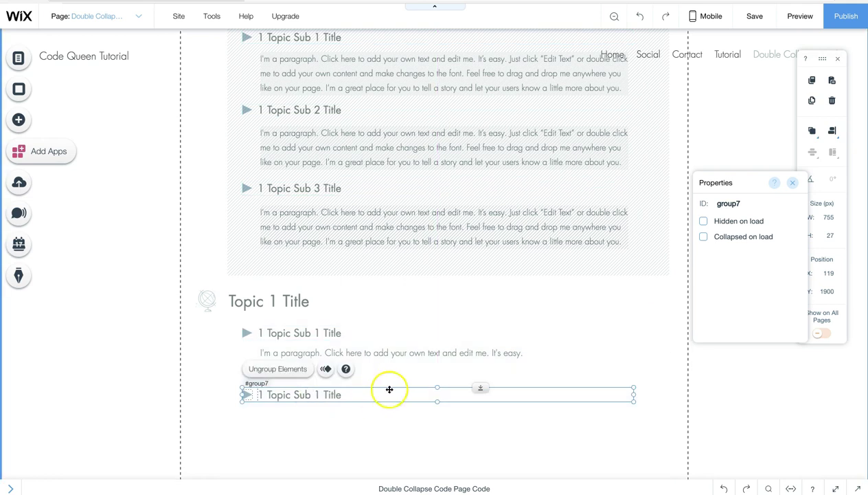
drag(487, 388, 488, 339)
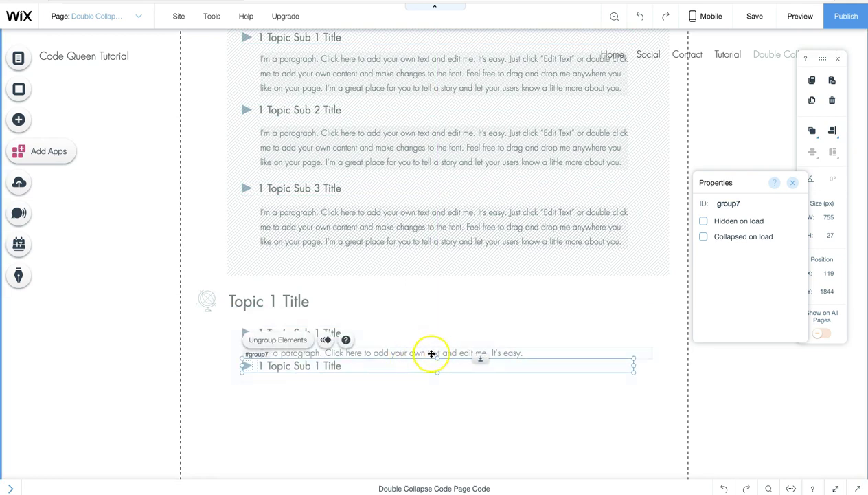
drag(483, 359, 483, 372)
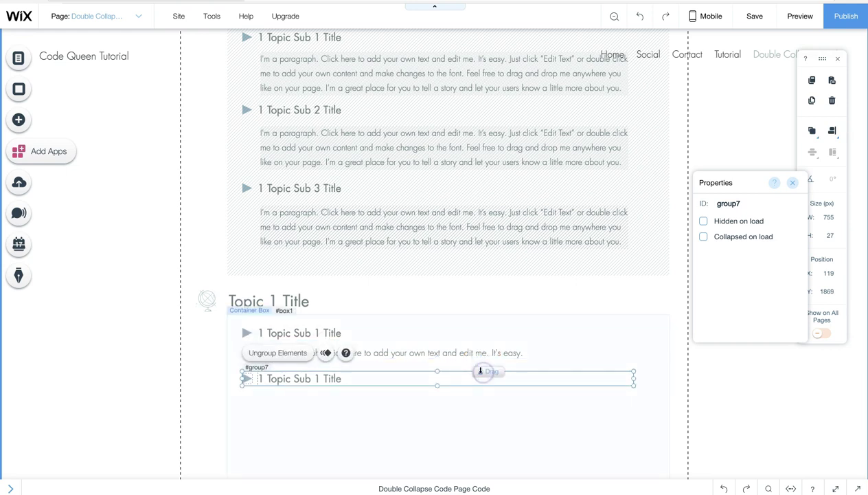
Duplicate the paragraph in the new container box and place the copy beneath the second subtopic title at X 154, Y 1916
click(425, 356)
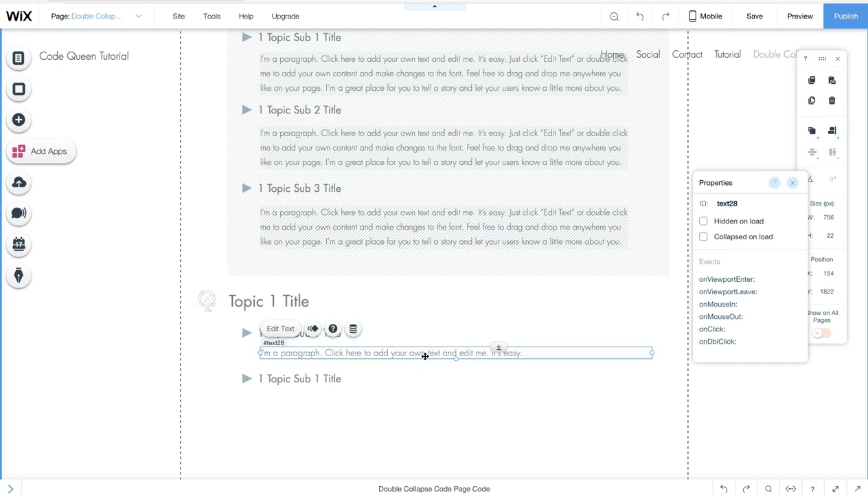
key(ctrl+d)
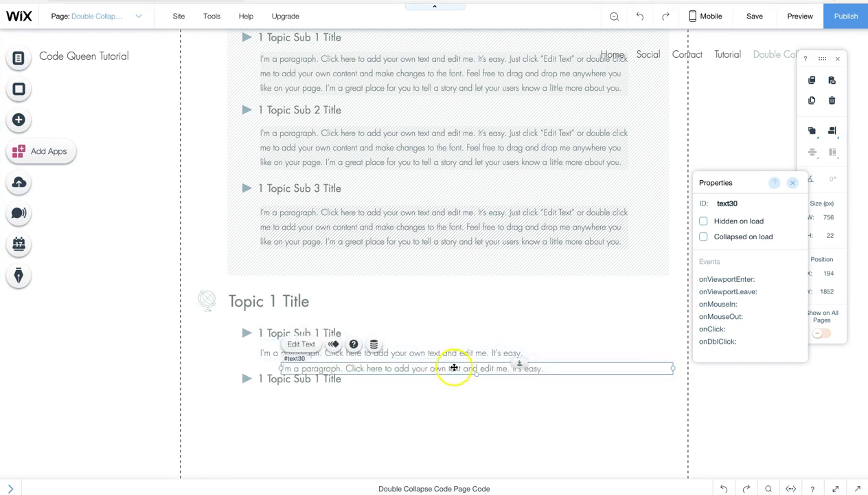
drag(455, 368, 433, 415)
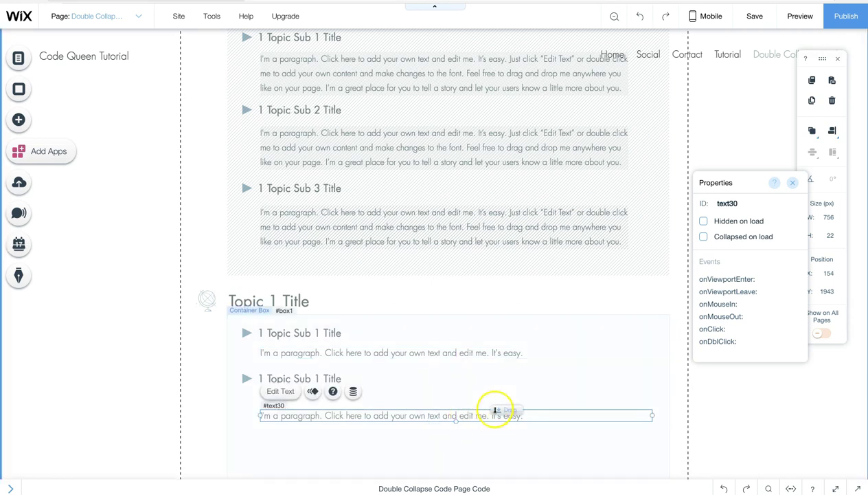
mouse_move(496, 392)
mouse_down()
mouse_move(498, 377)
mouse_move(501, 397)
mouse_up()
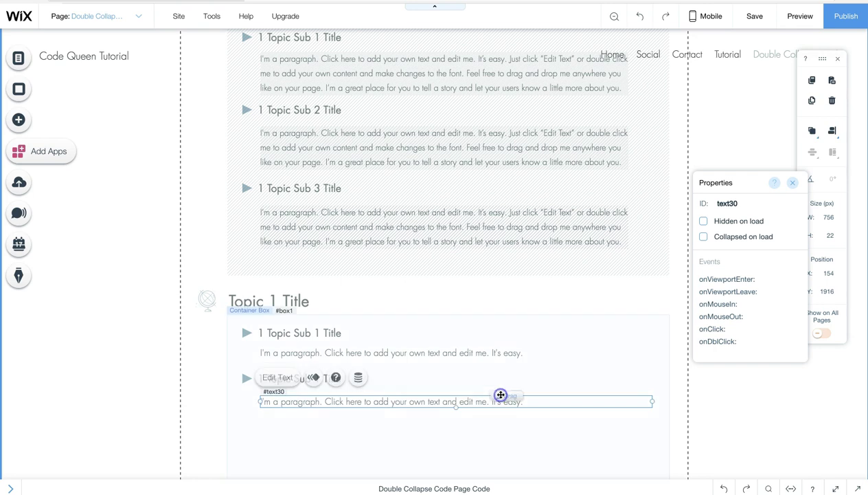
click(137, 389)
Set both paragraphs in the new container box to be collapsed on load
scroll(136, 387, down, 2)
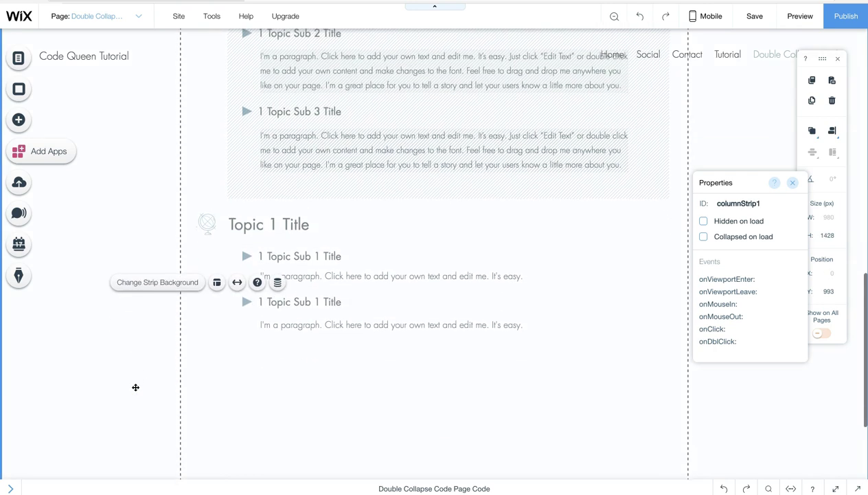
scroll(136, 387, down, 1)
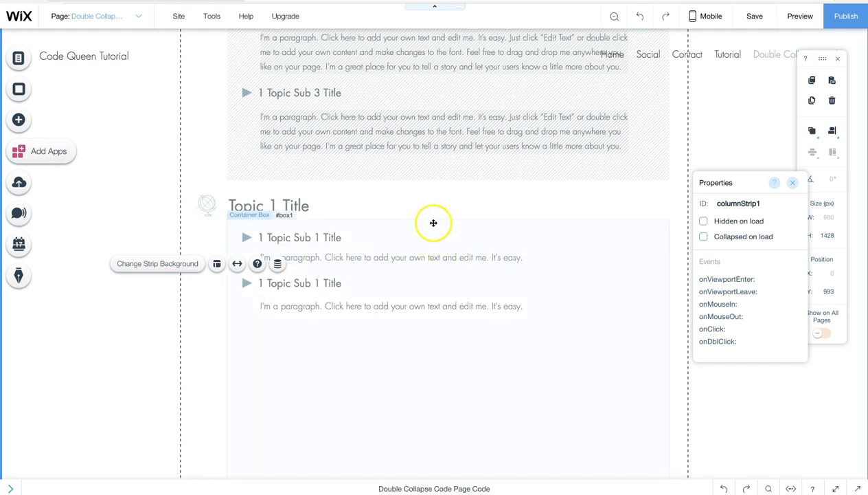
click(433, 223)
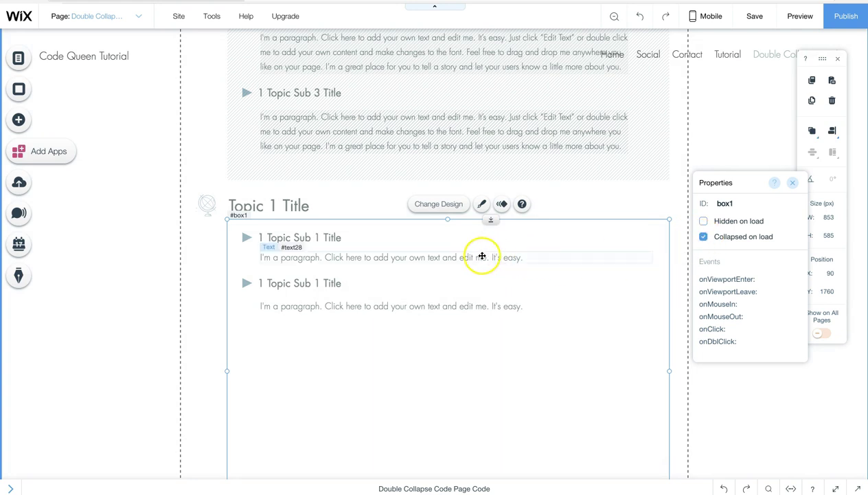
click(468, 258)
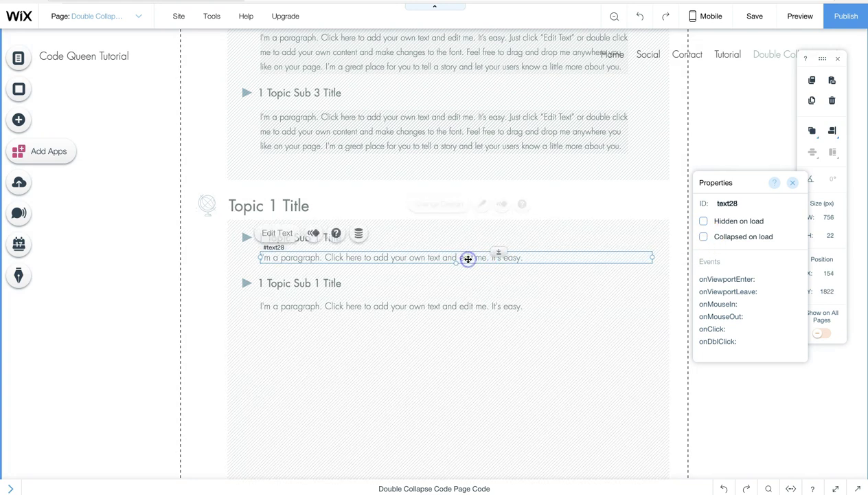
click(705, 236)
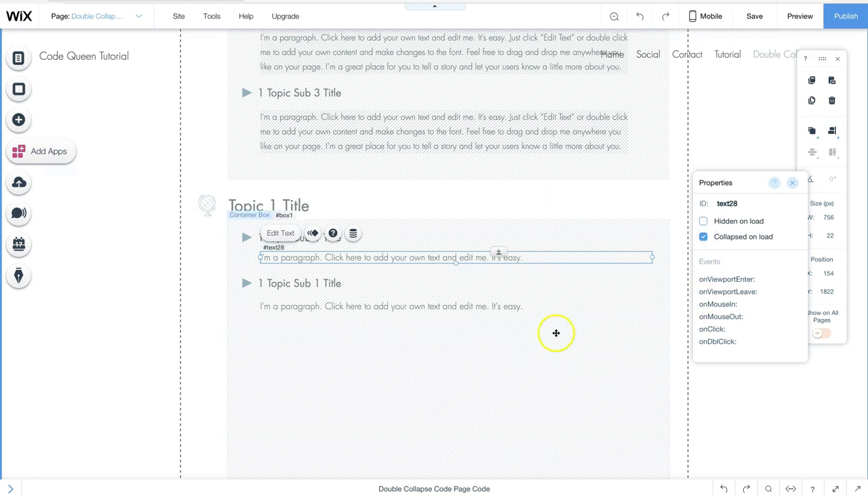
click(485, 307)
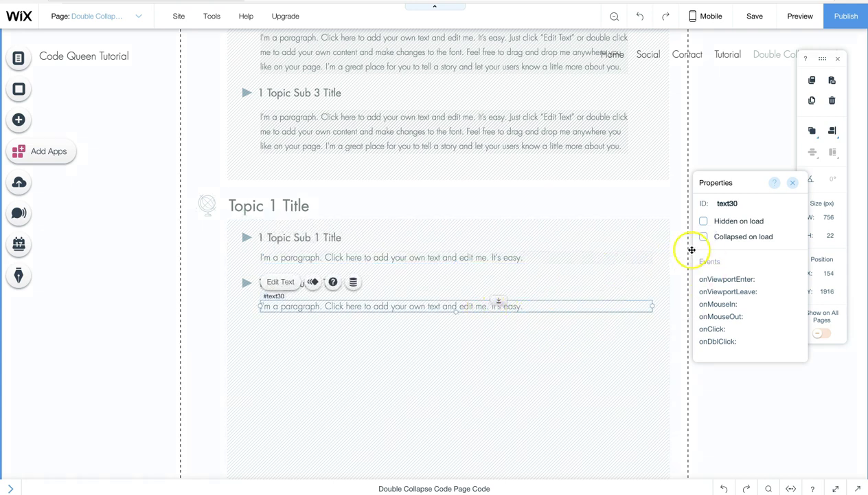
click(200, 376)
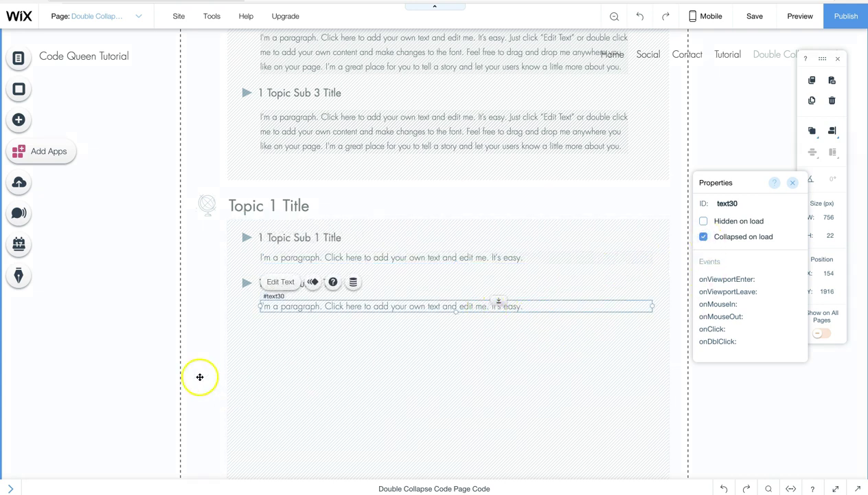
Shorten the new container box from its lower edge to a height of about 231 px, just below the second paragraph
scroll(200, 376, up, 3)
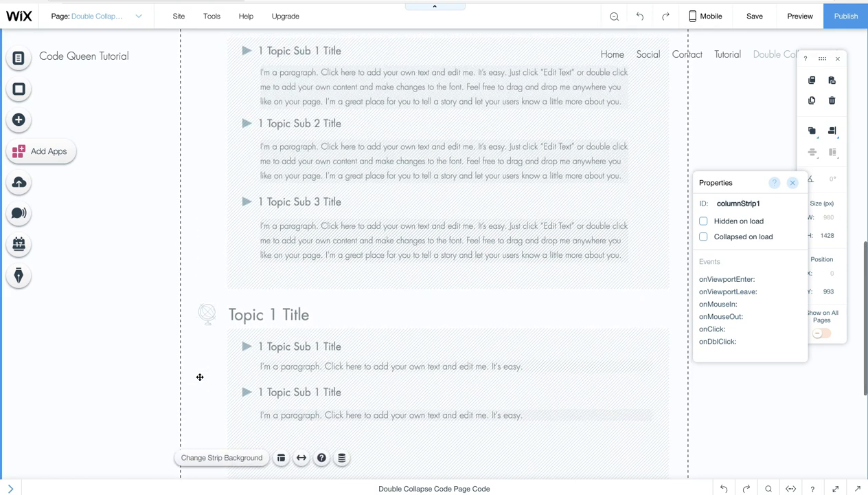
scroll(200, 377, down, 1)
click(205, 328)
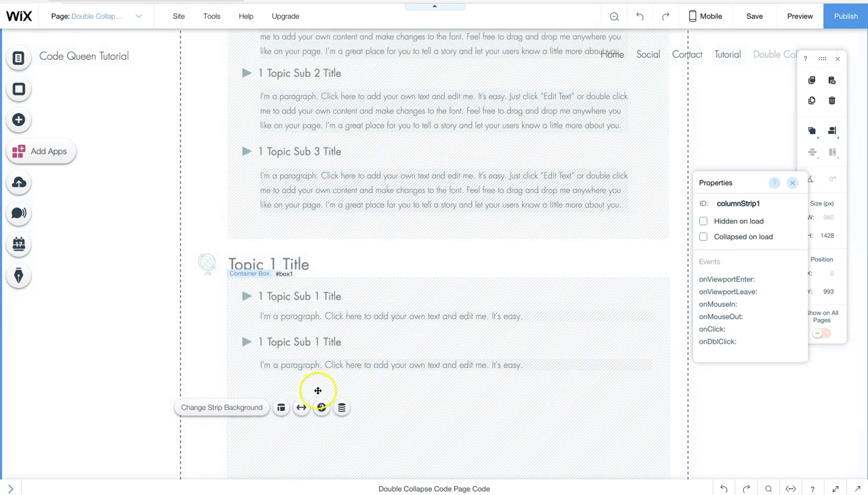
scroll(195, 367, down, 3)
click(196, 384)
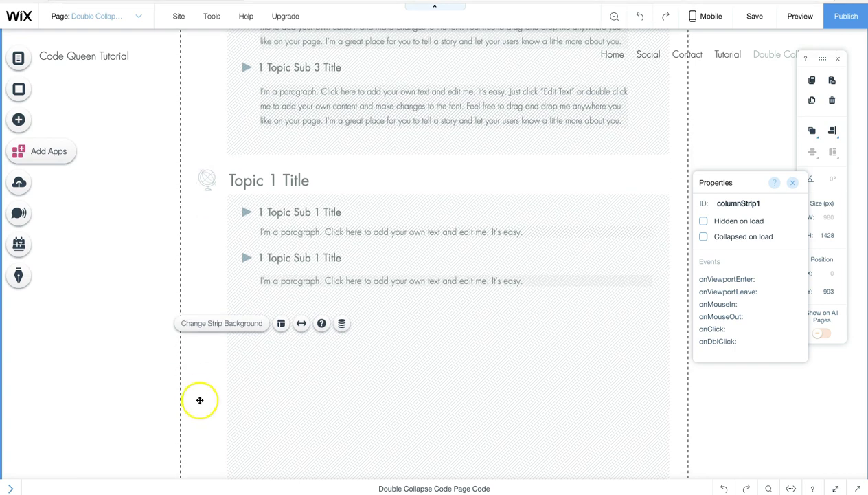
click(226, 408)
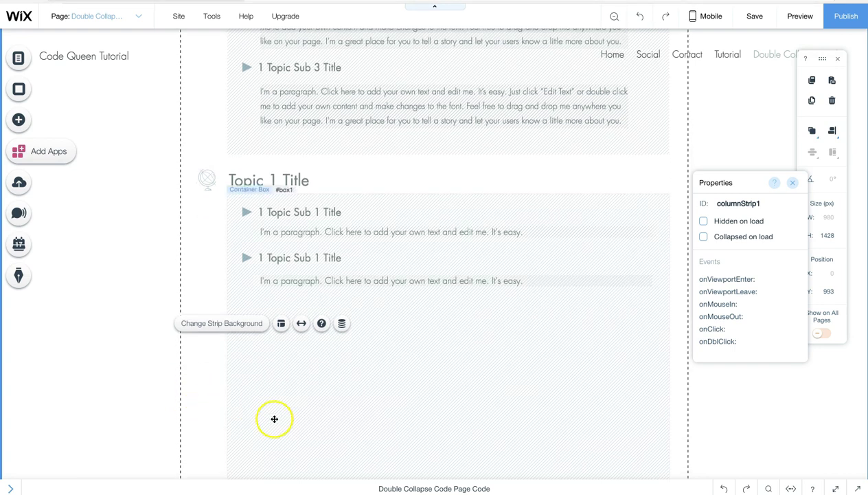
scroll(386, 410, down, 2)
click(392, 410)
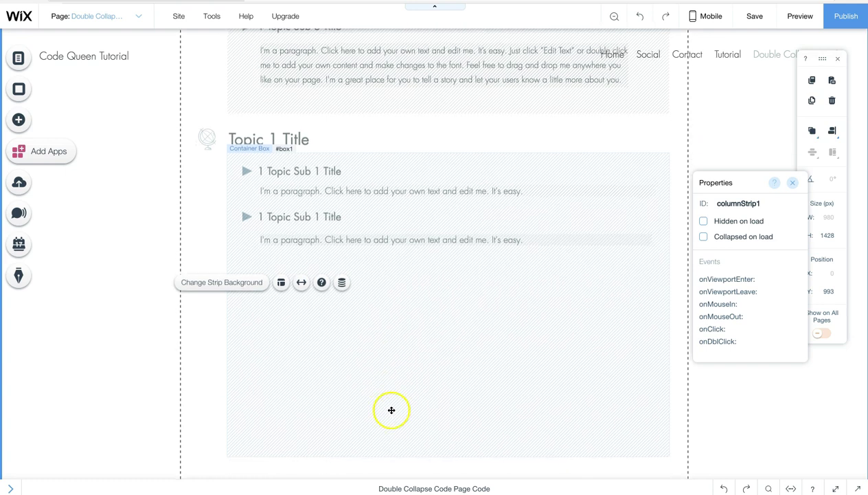
click(432, 410)
click(495, 430)
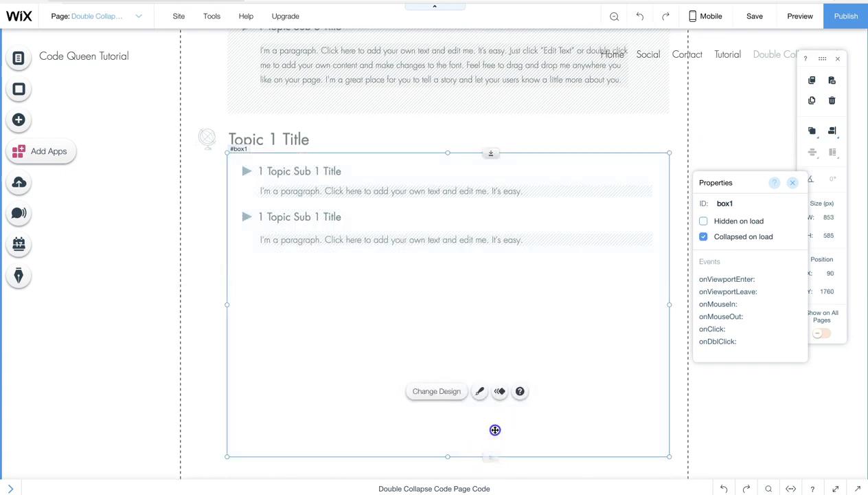
drag(491, 456, 493, 272)
Reduce the strip's height to about 1032 px so it ends just below the shortened container box
click(515, 409)
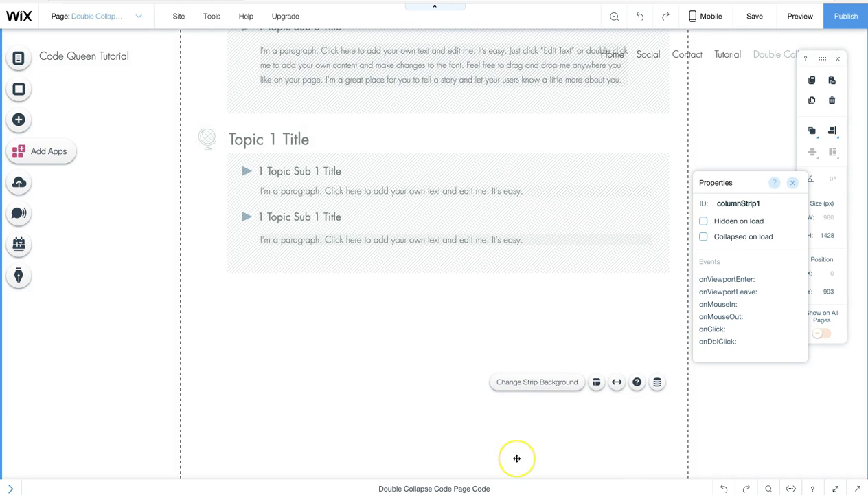
scroll(517, 458, down, 2)
click(480, 447)
drag(479, 432, 483, 310)
mouse_move(483, 432)
mouse_down()
mouse_move(481, 460)
mouse_move(481, 448)
mouse_up()
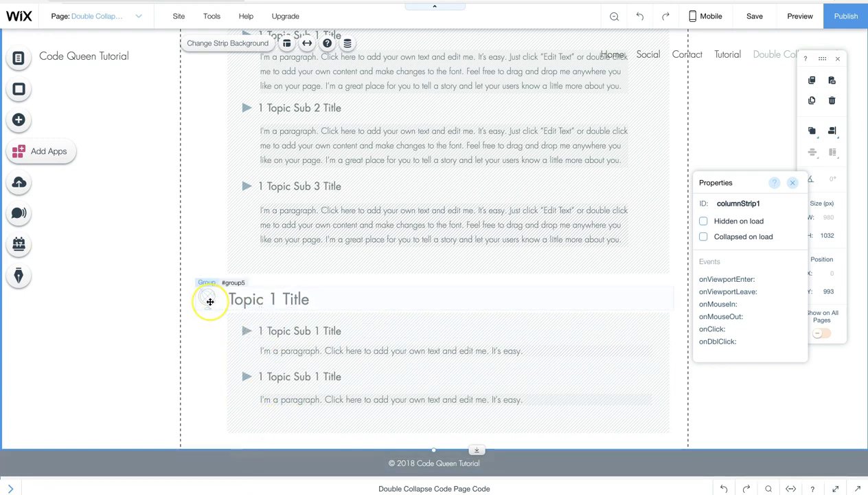
Set the ID of the globe icon beside the new topic title to picture1
click(209, 301)
click(208, 332)
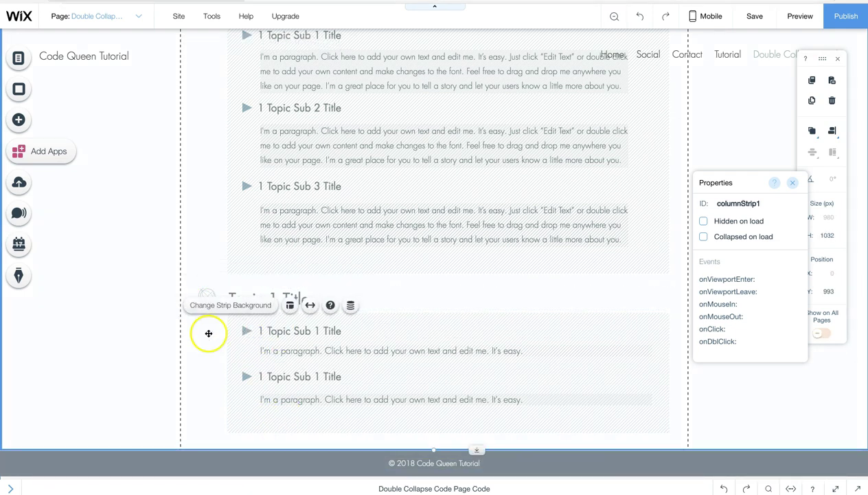
click(362, 292)
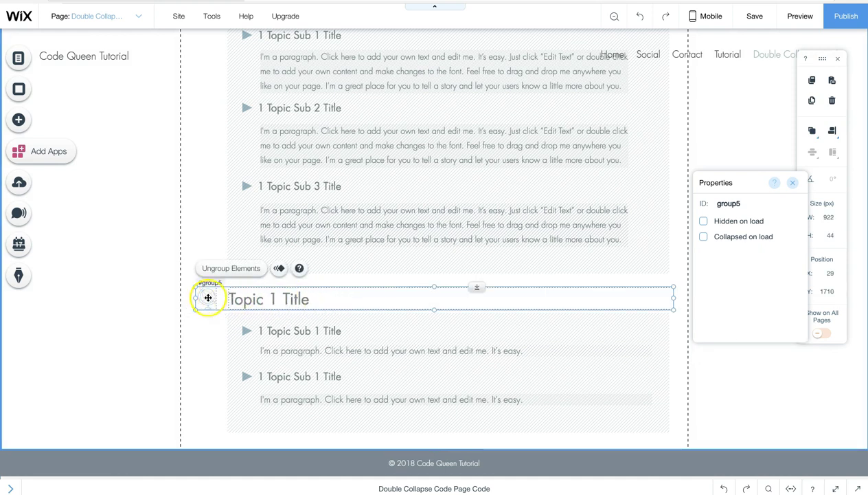
click(208, 298)
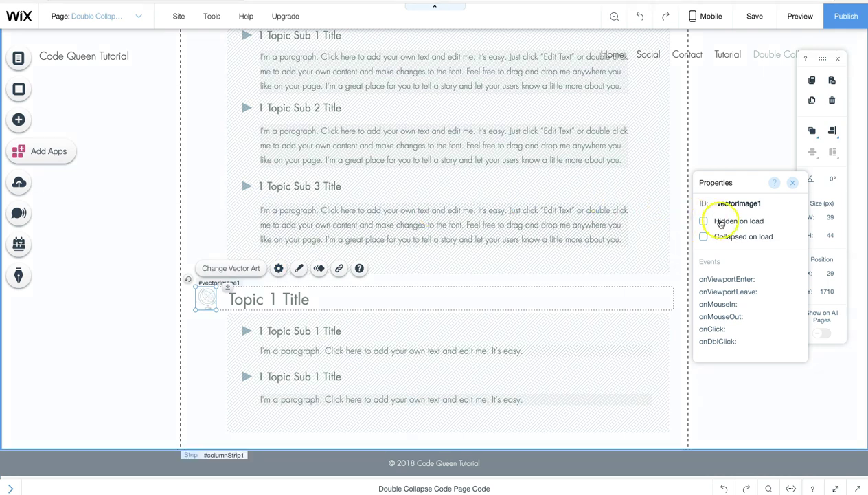
click(737, 203)
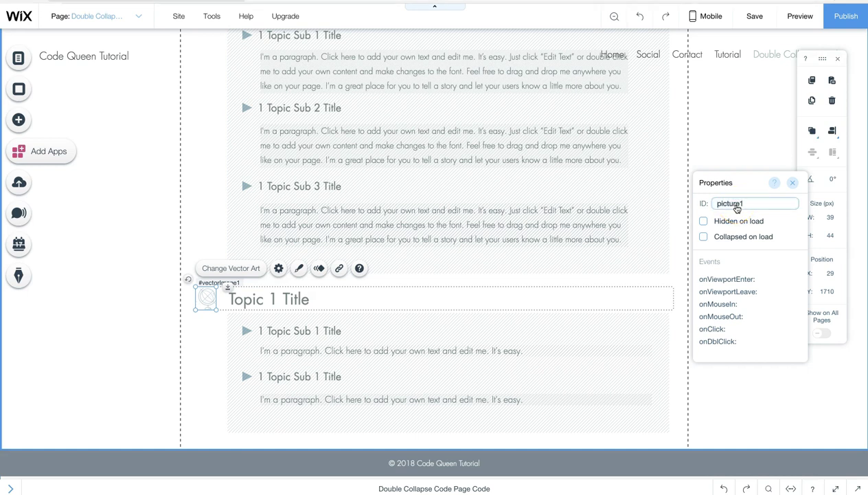
key(Return)
Set the ID of the container box beneath the new topic title to boxExpand
click(247, 330)
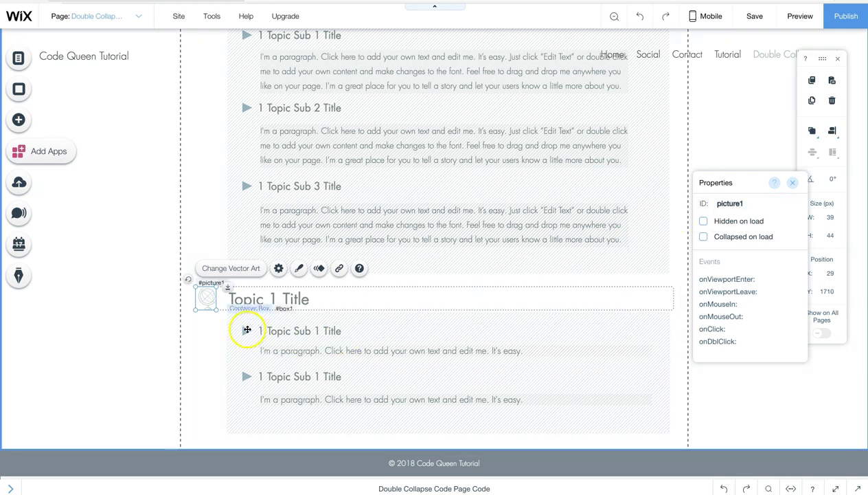
click(229, 327)
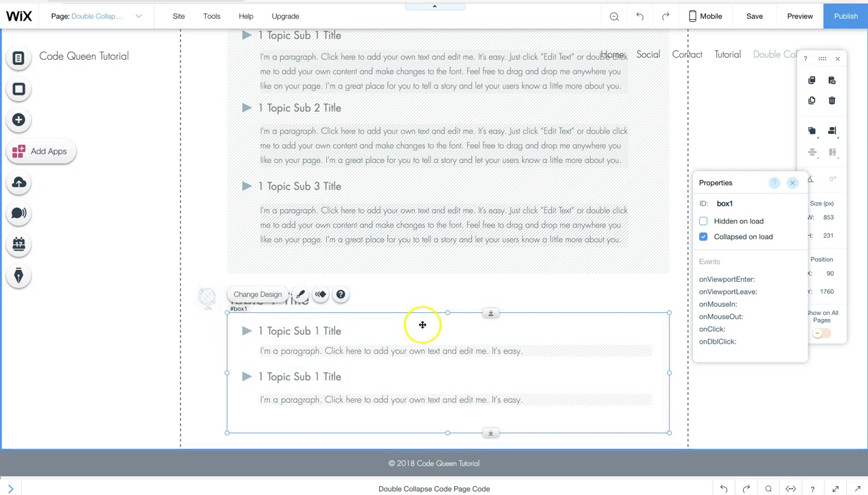
click(740, 207)
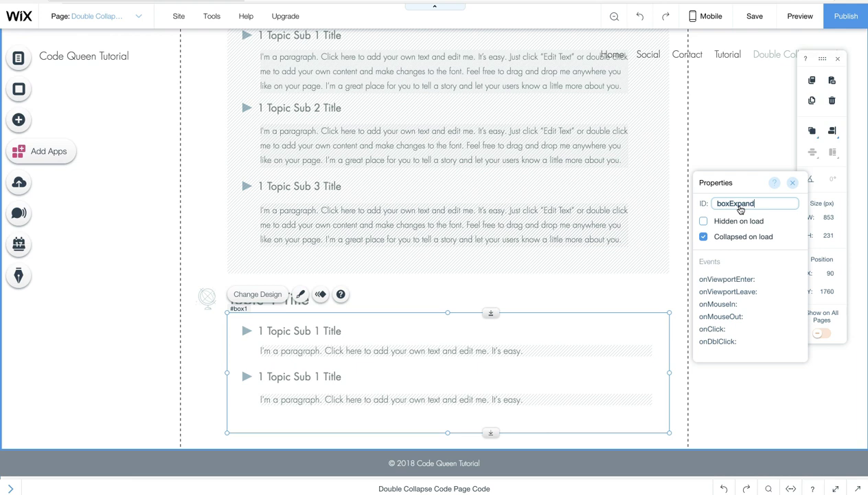
text(boxExpand)
key(Return)
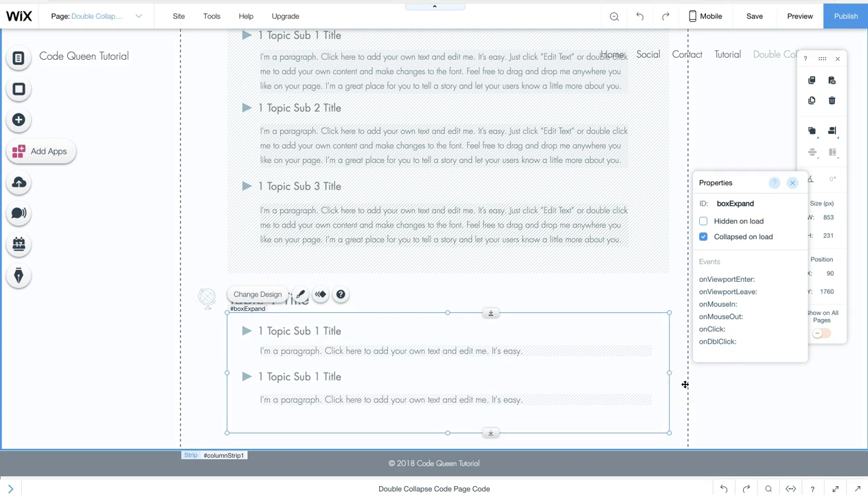
click(685, 384)
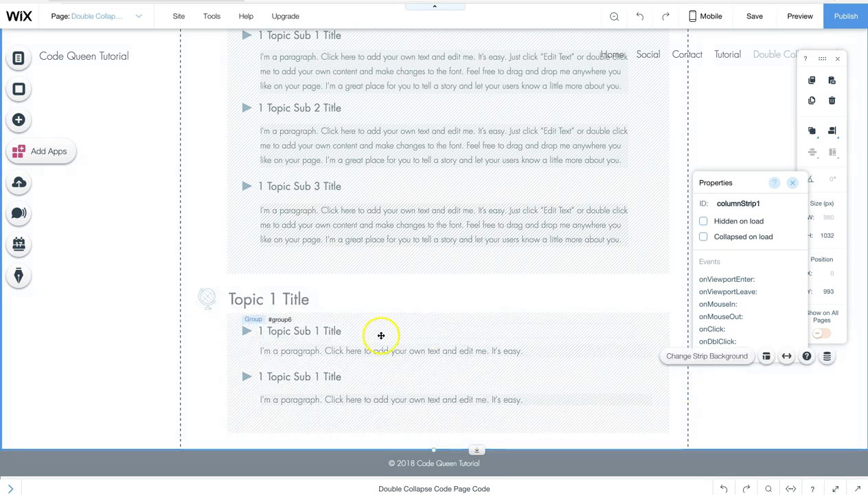
Set the ID of the arrow shape in the new box's first subtopic title group to picture2
click(245, 330)
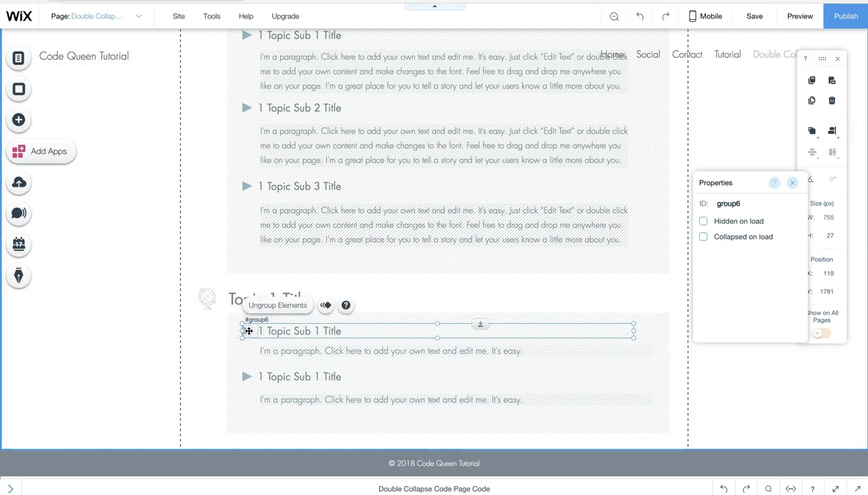
click(248, 331)
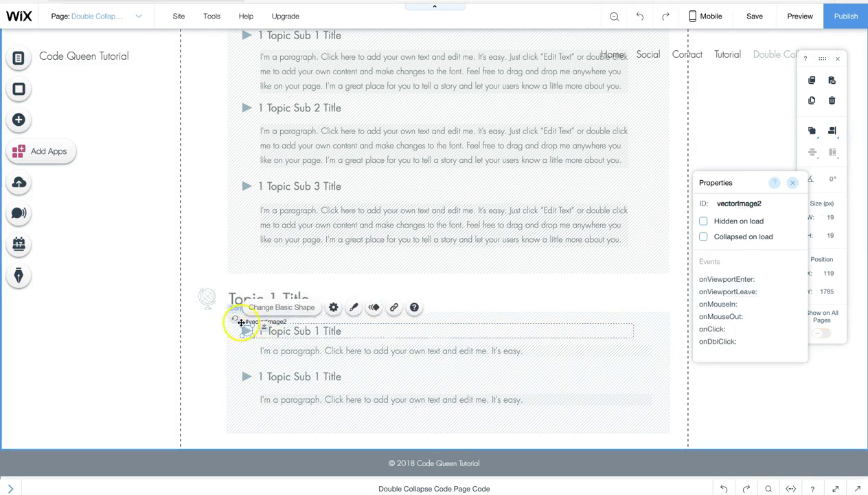
click(733, 208)
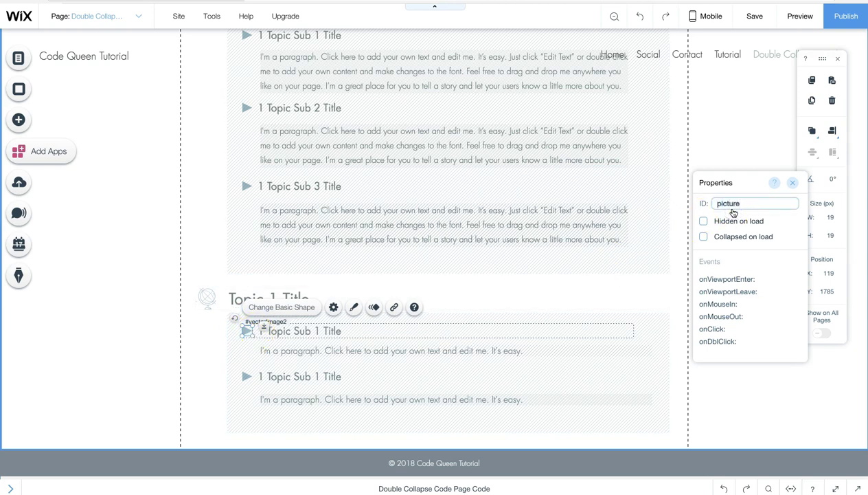
text(picture2)
click(708, 211)
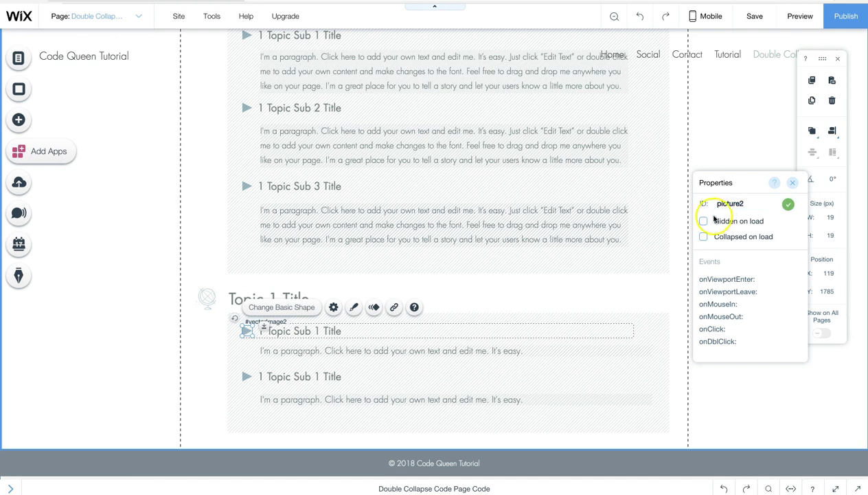
Set the ID of the paragraph beneath the first subtopic title in the new box to text1expand
click(271, 348)
click(746, 203)
text(t1expand)
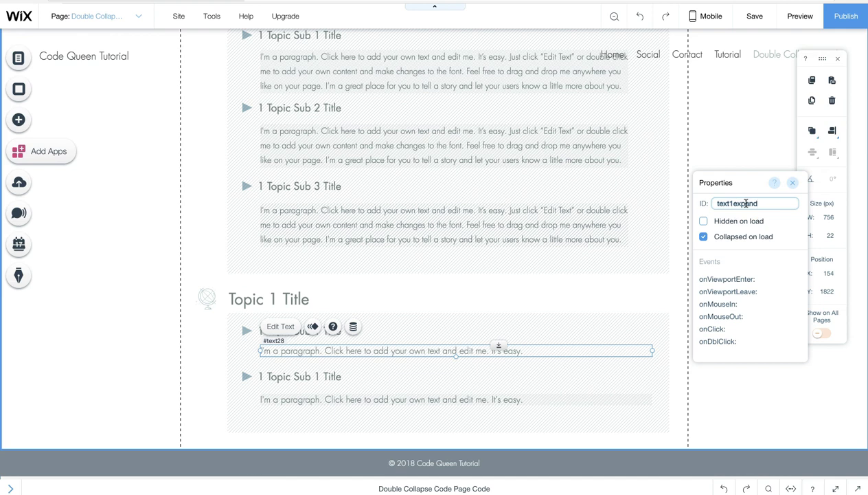
key(Return)
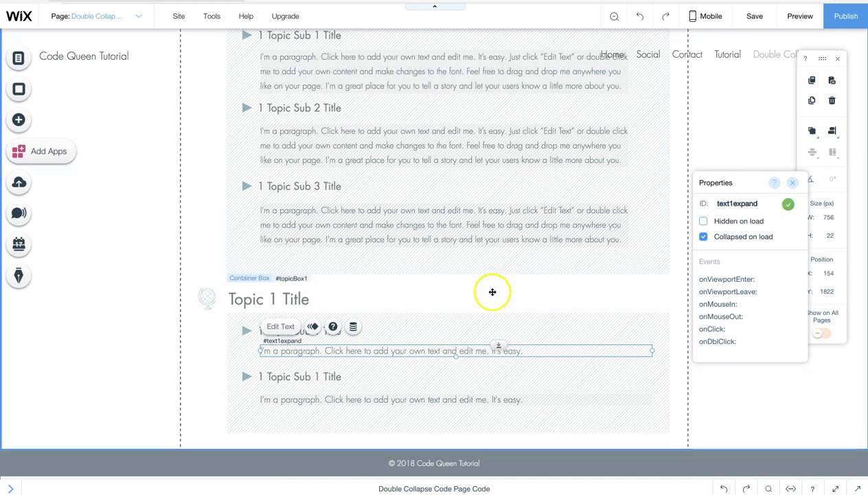
Set the ID of the paragraph beneath the second subtopic title in the new box to text2expand
click(293, 401)
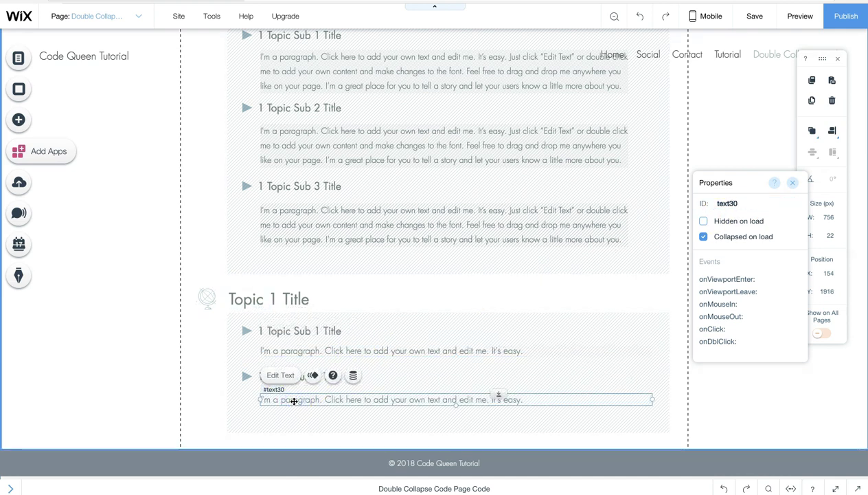
click(728, 203)
text(t)
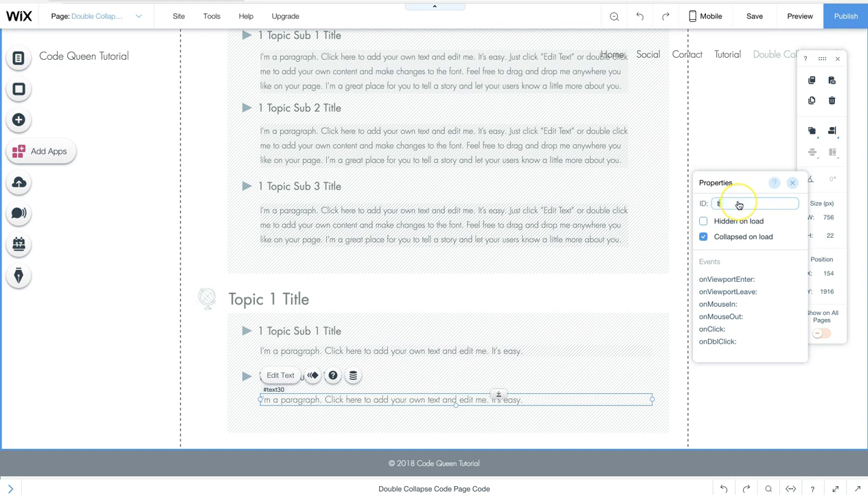
text(ext2expand)
key(Return)
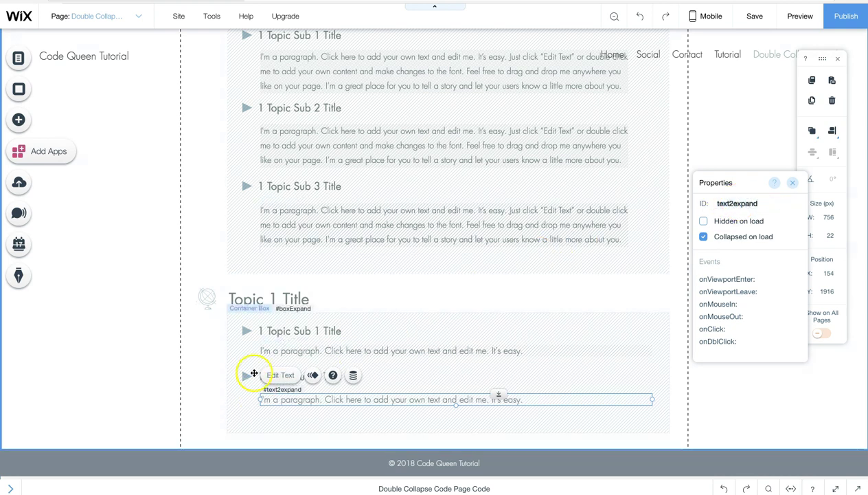
Set the ID of the arrow shape in the new box's second subtopic title group to picture3
click(246, 332)
click(246, 332)
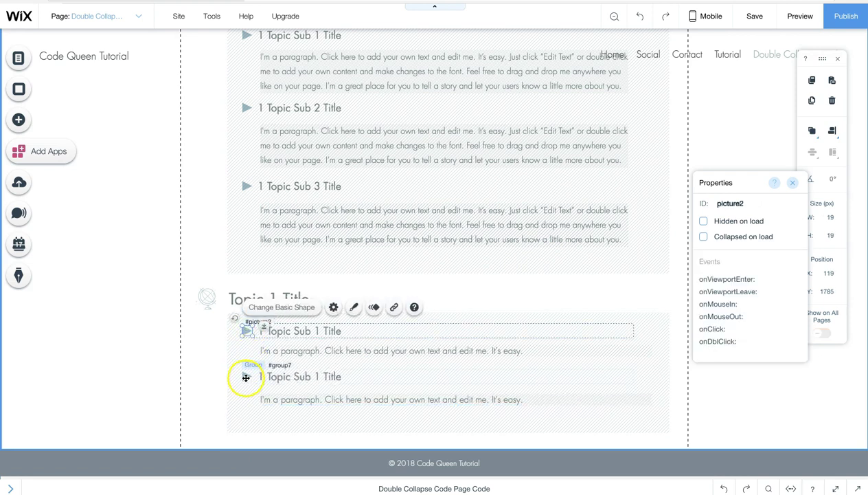
click(246, 377)
click(246, 377)
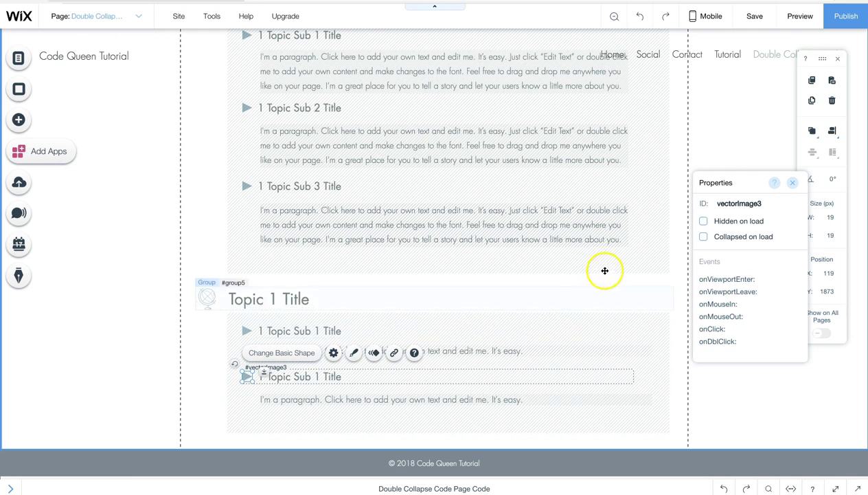
click(730, 211)
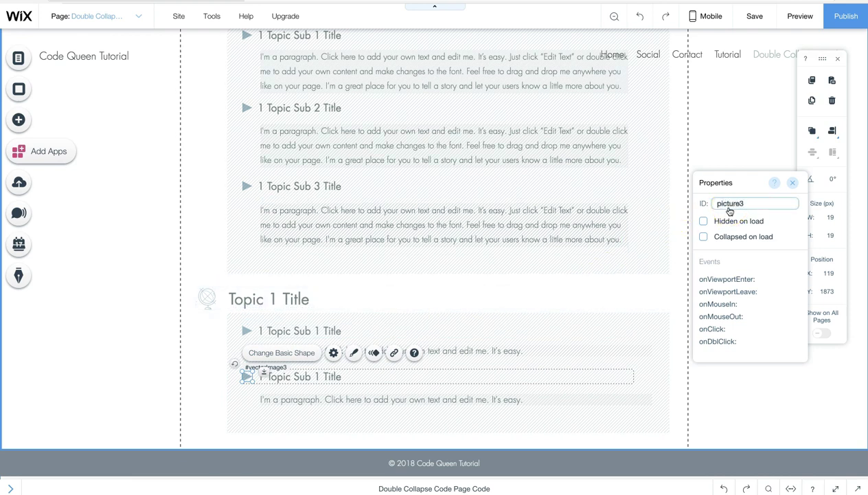
key(Return)
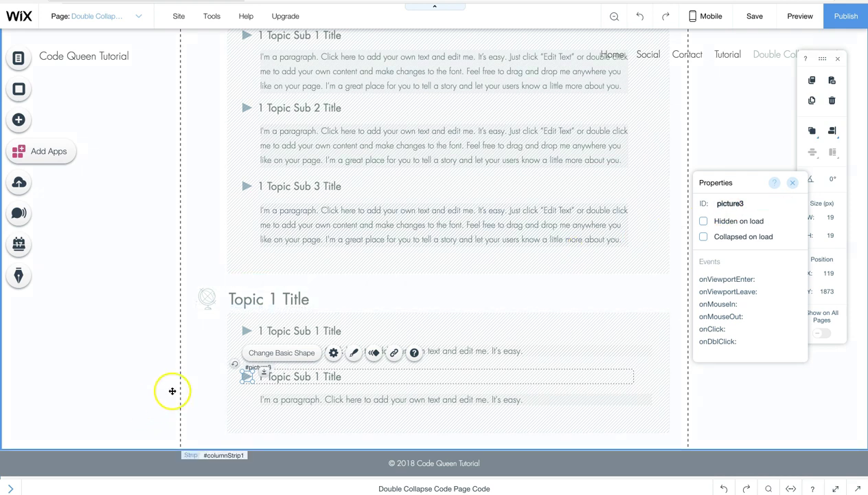
click(172, 391)
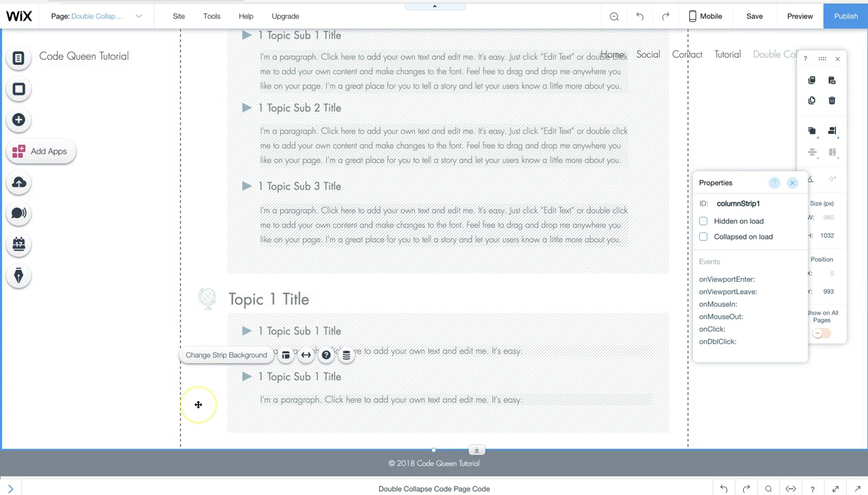
Add an onClick event named picture1_click to the globe icon beside the new topic title
scroll(198, 404, down, 1)
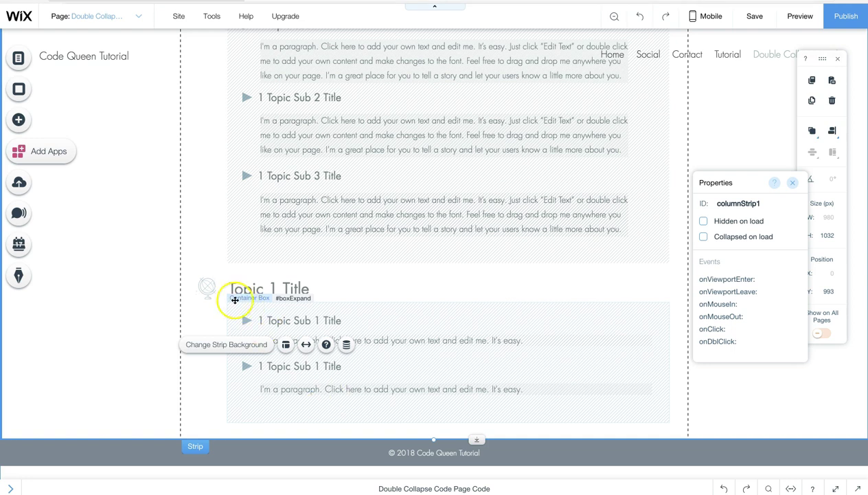
click(207, 292)
click(207, 292)
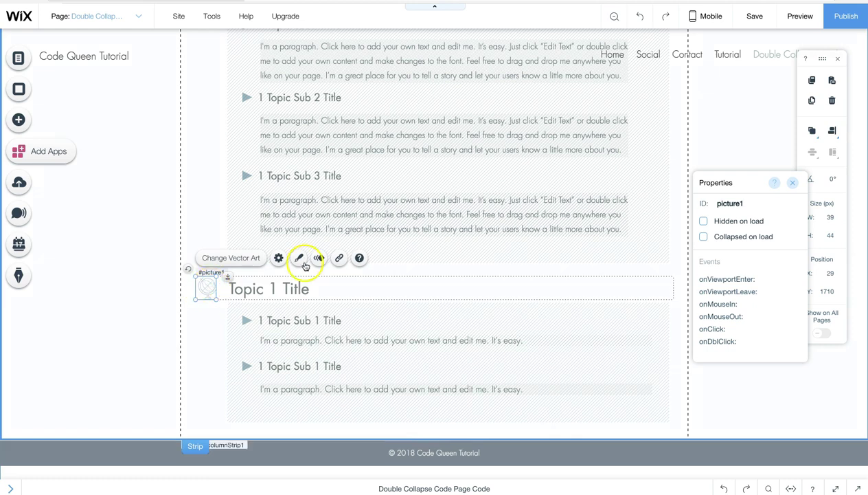
mouse_move(715, 330)
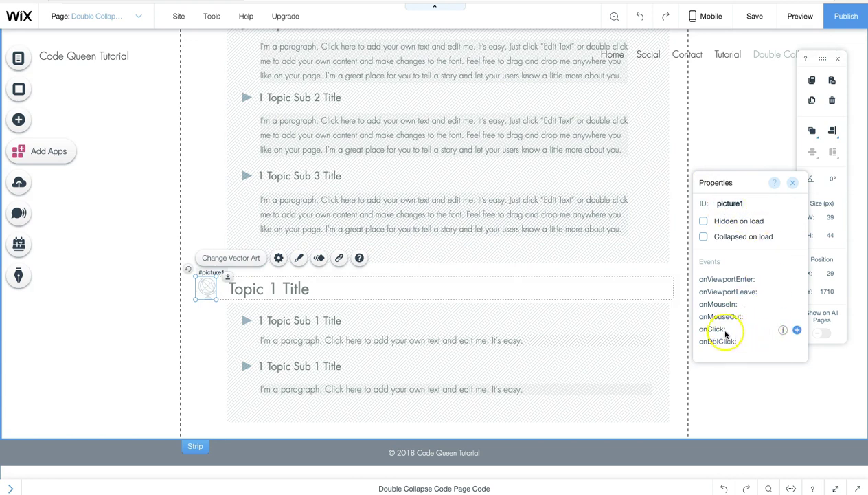
click(797, 330)
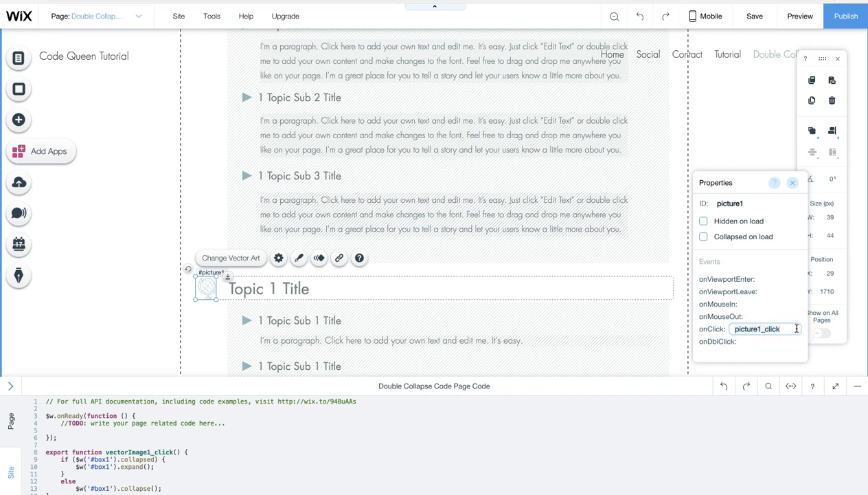
key(Return)
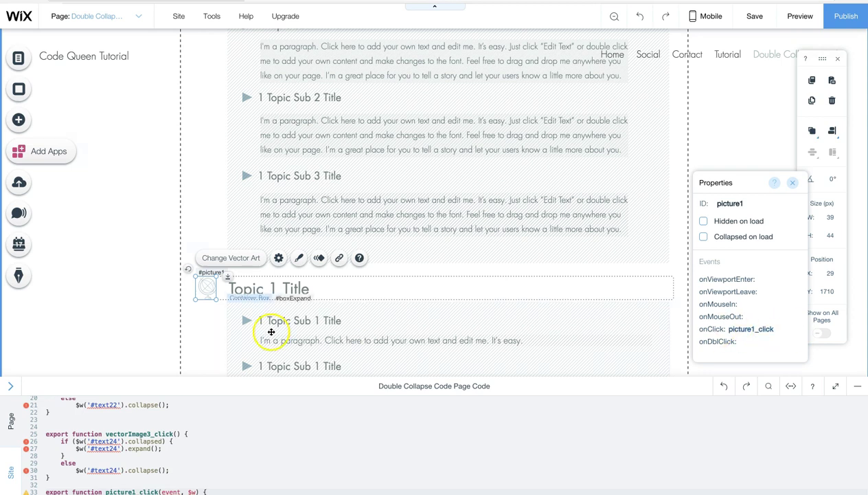
Add an onClick event named picture2_click to the arrow of the new box's first subtopic title
click(244, 322)
click(244, 322)
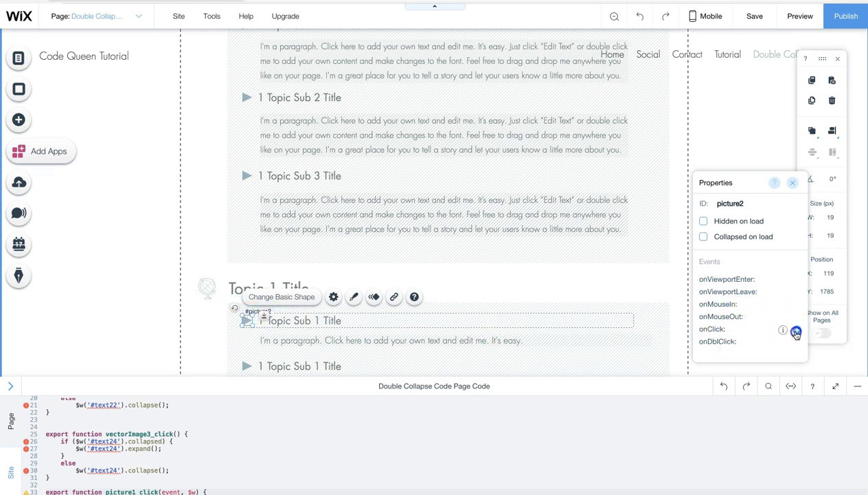
click(797, 329)
key(Return)
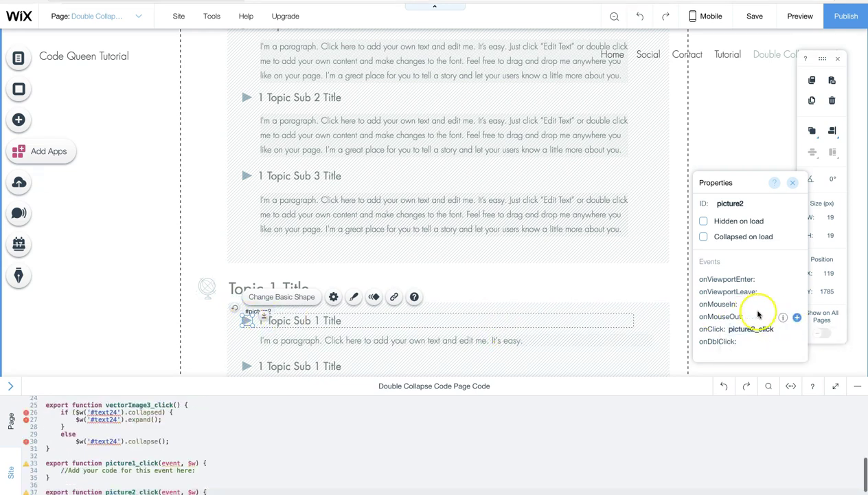
Add an onClick event named picture3_click to the arrow of the new box's second subtopic title
scroll(398, 273, down, 2)
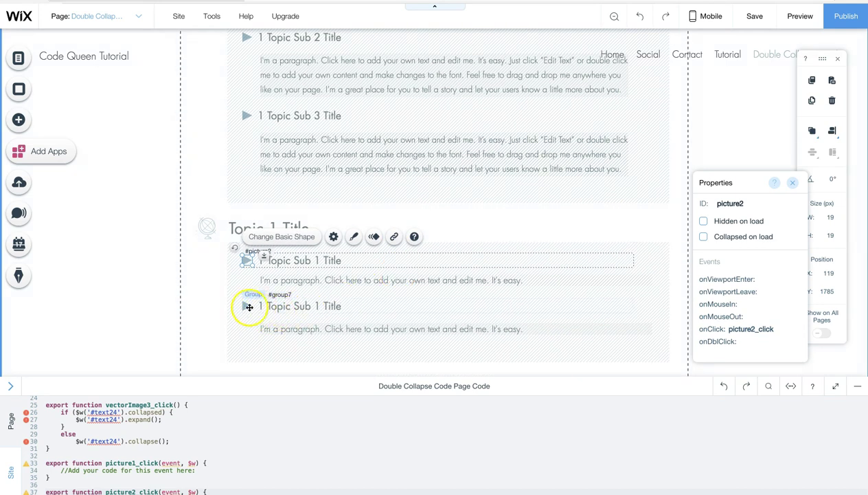
click(248, 306)
click(248, 306)
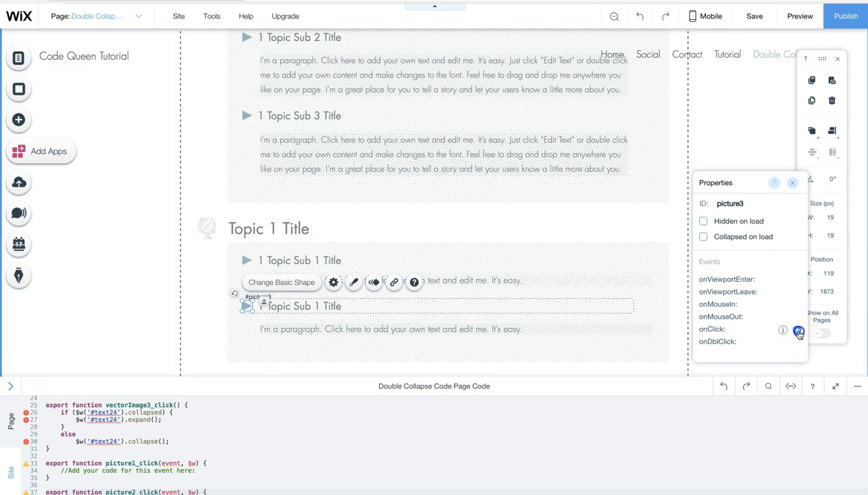
click(797, 330)
key(Return)
click(184, 307)
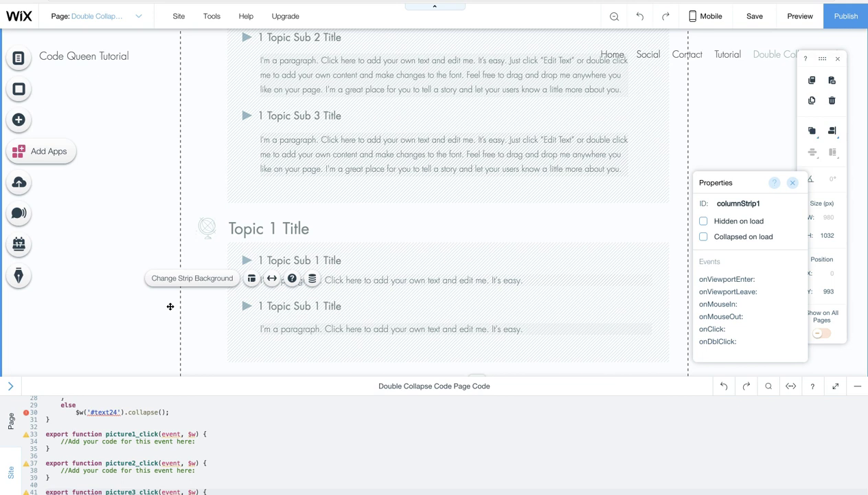
click(189, 312)
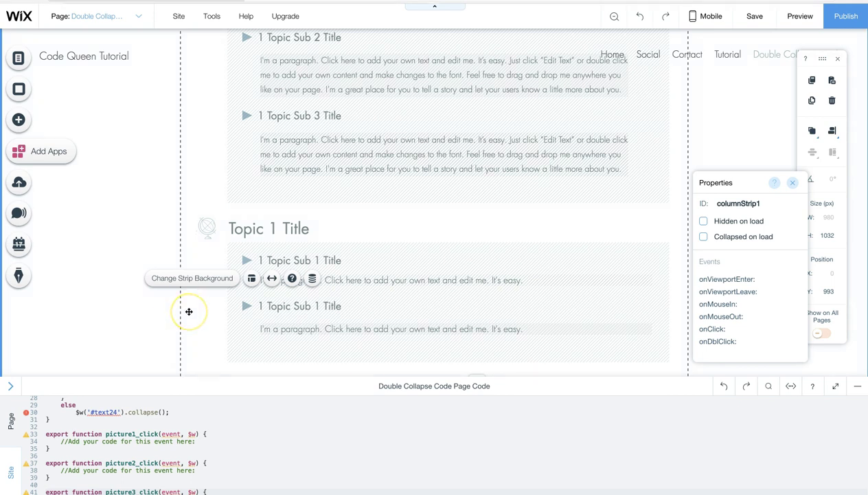
Copy all of the sample code text beneath the "Get Started with this Code" heading
scroll(189, 311, up, 15)
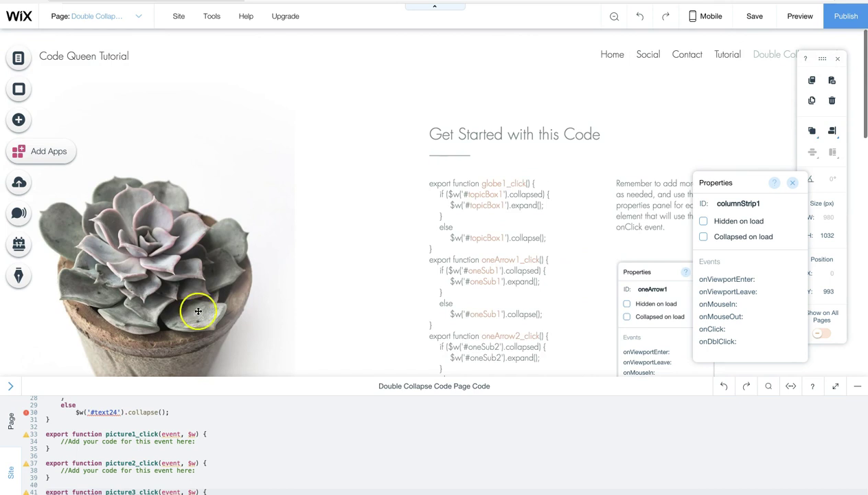
click(478, 228)
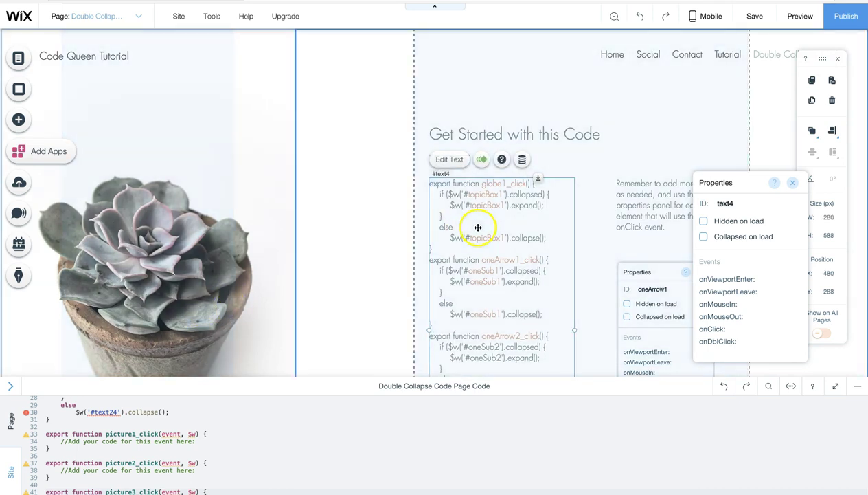
click(454, 161)
key(ctrl+c)
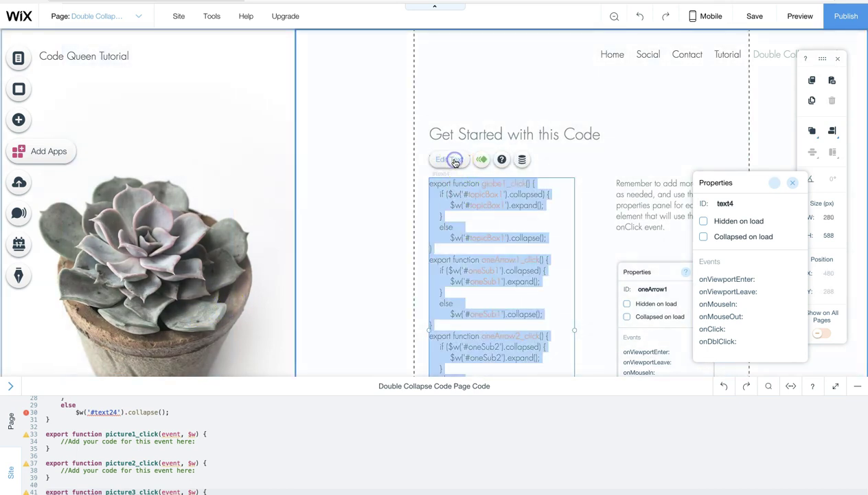
click(373, 190)
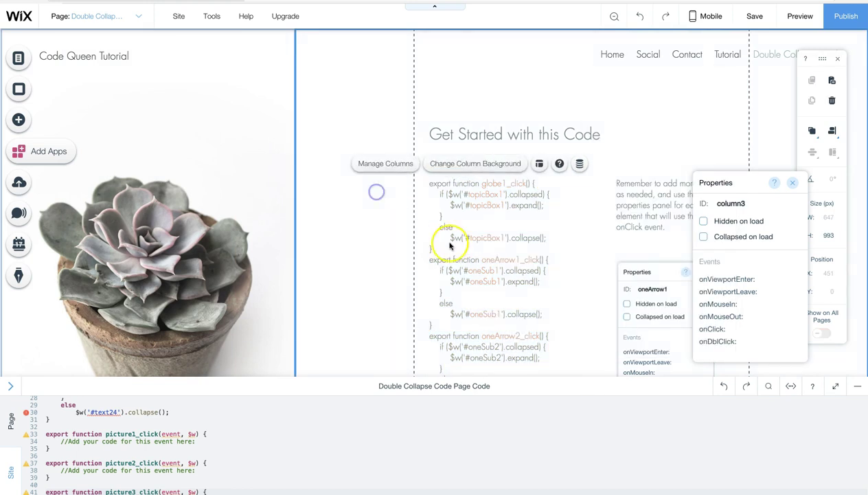
Delete the vectorImage1_click, vectorImage2_click and vectorImage3_click functions and the extra blank lines from the page code
click(840, 388)
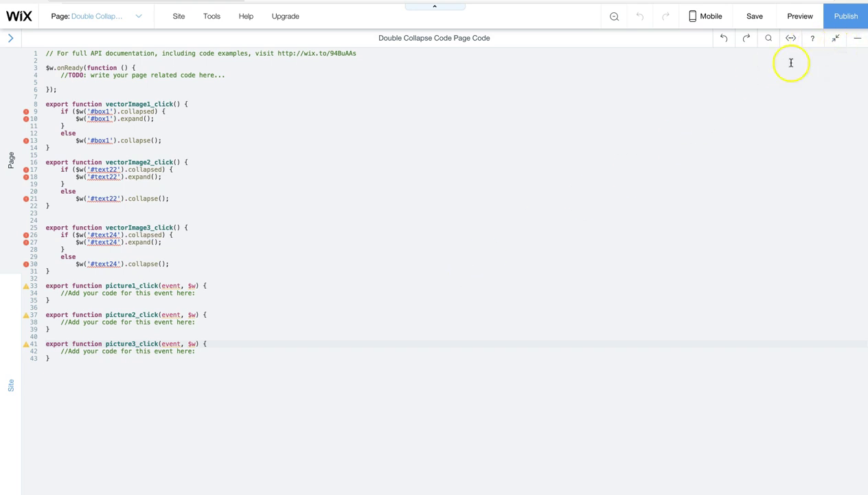
click(226, 337)
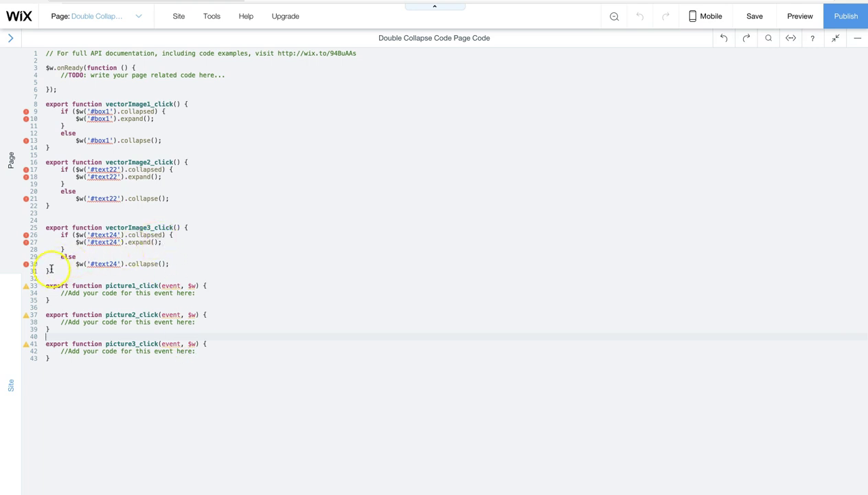
drag(52, 268, 41, 105)
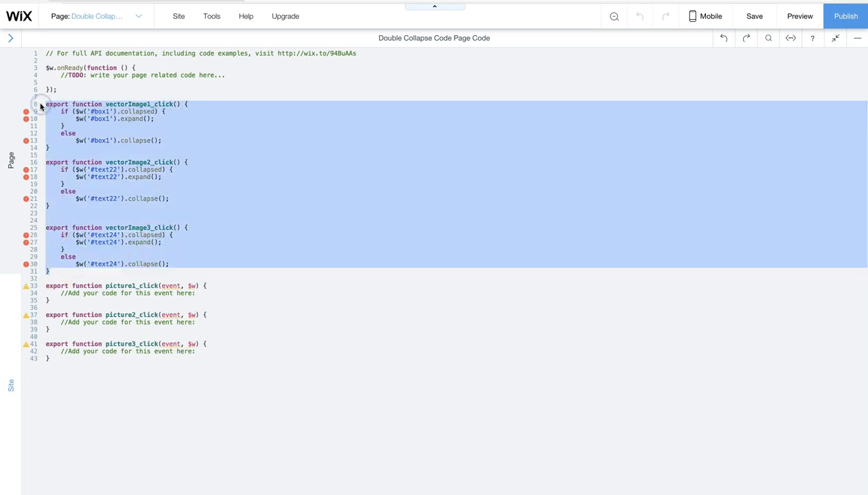
key(BackSpace)
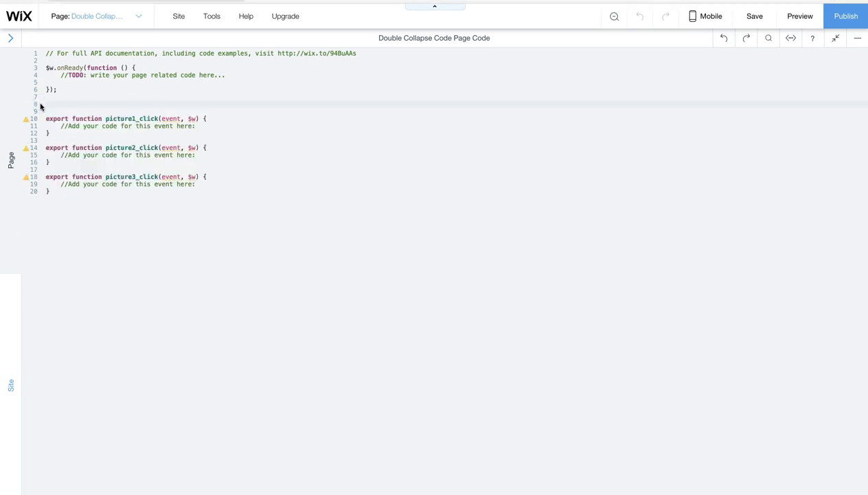
key(BackSpace)
key(BackSpace)
Paste the copied sample code beneath the picture3_click function in the page code
click(68, 183)
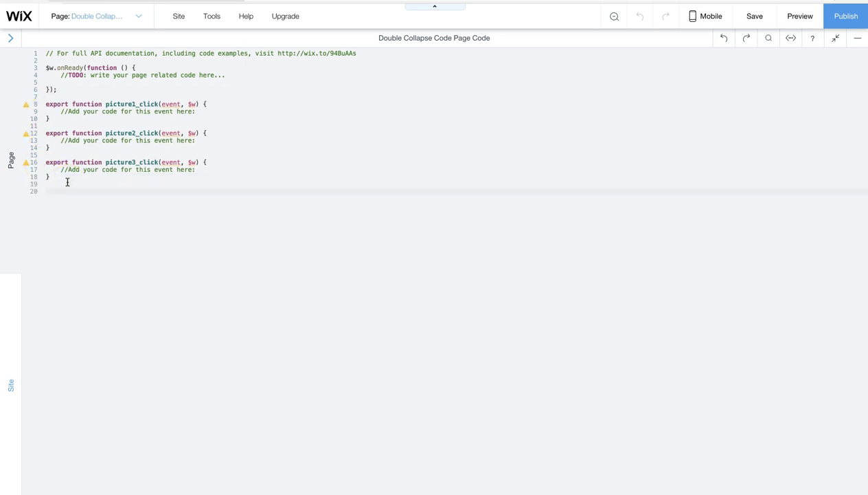
key(ctrl+v)
click(223, 241)
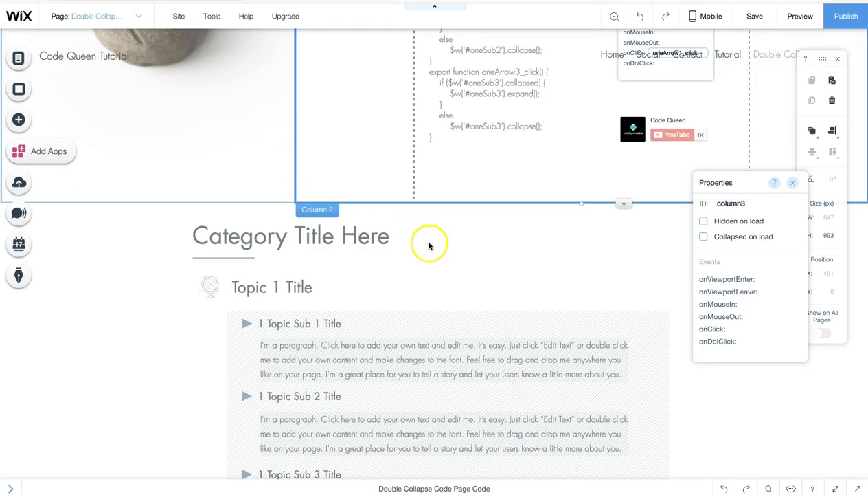
Change the function name globe1_click to picture1_click in the pasted sample code of the page code
scroll(429, 246, down, 5)
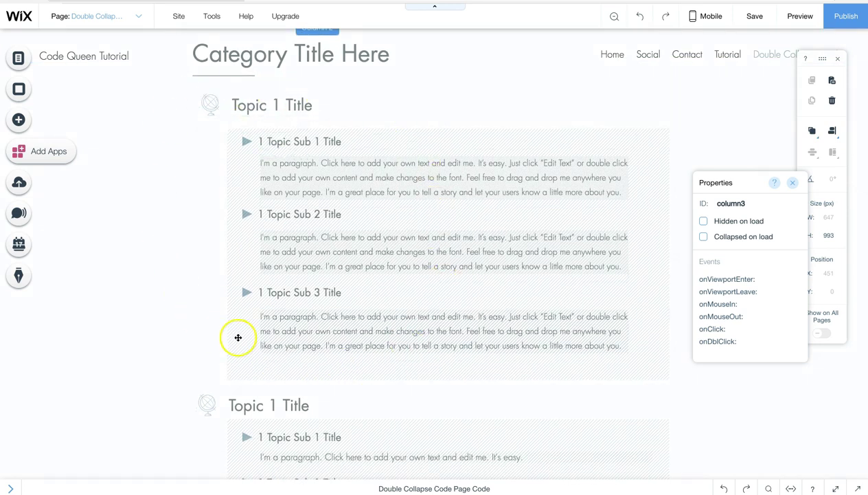
scroll(212, 142, down, 3)
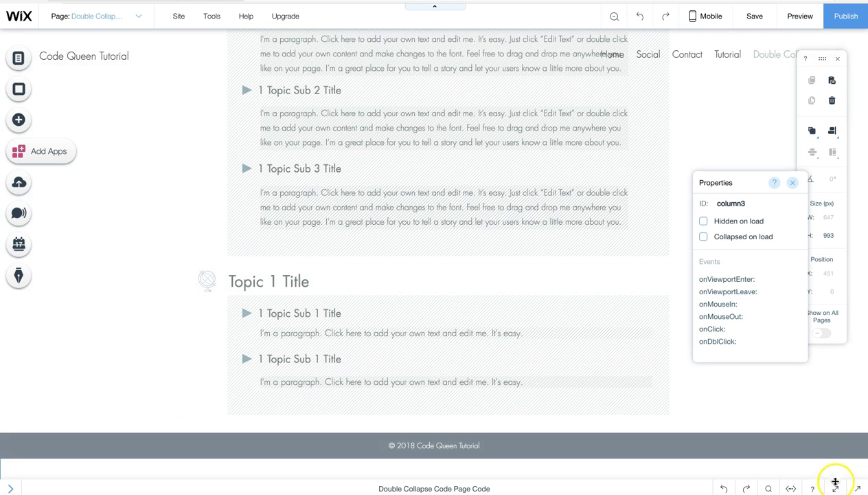
click(835, 486)
click(258, 263)
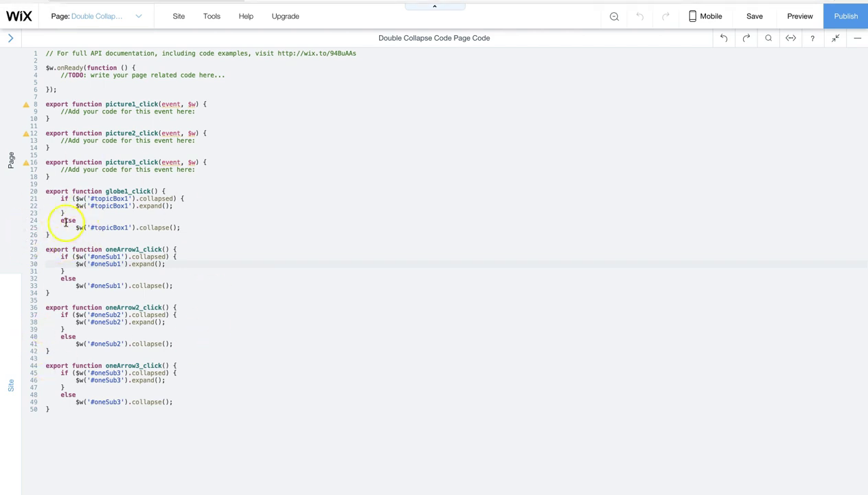
drag(46, 191, 60, 236)
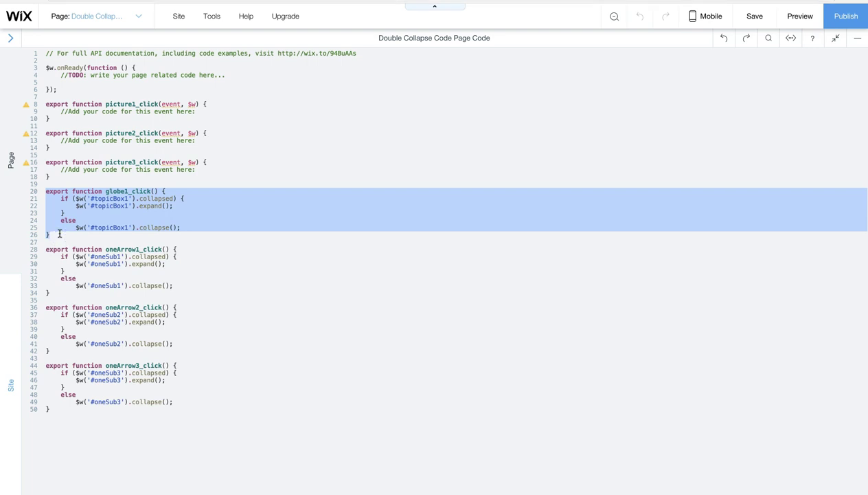
click(72, 235)
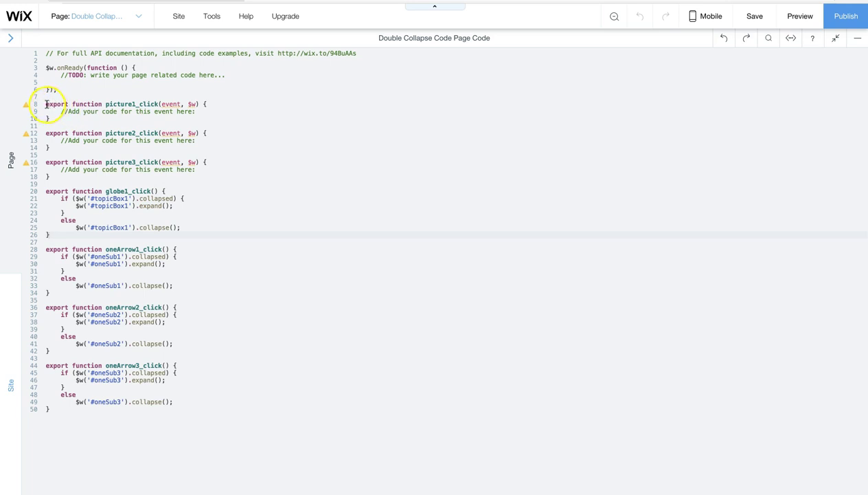
drag(46, 104, 147, 105)
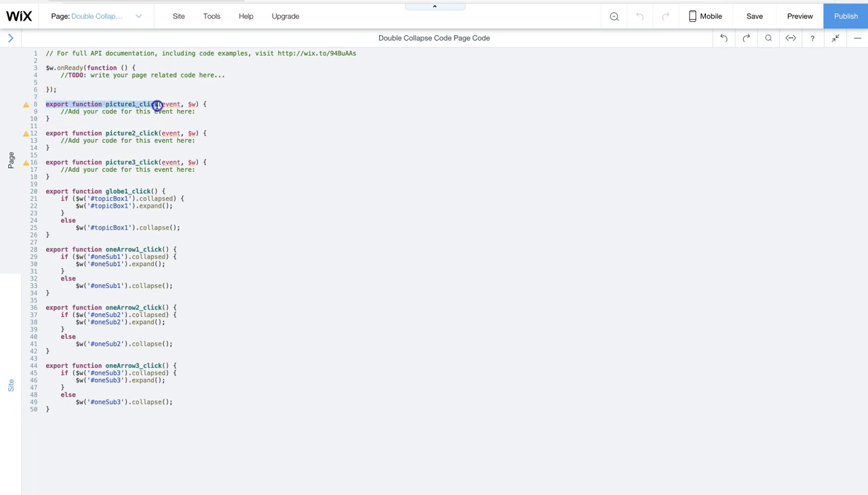
drag(158, 104, 46, 191)
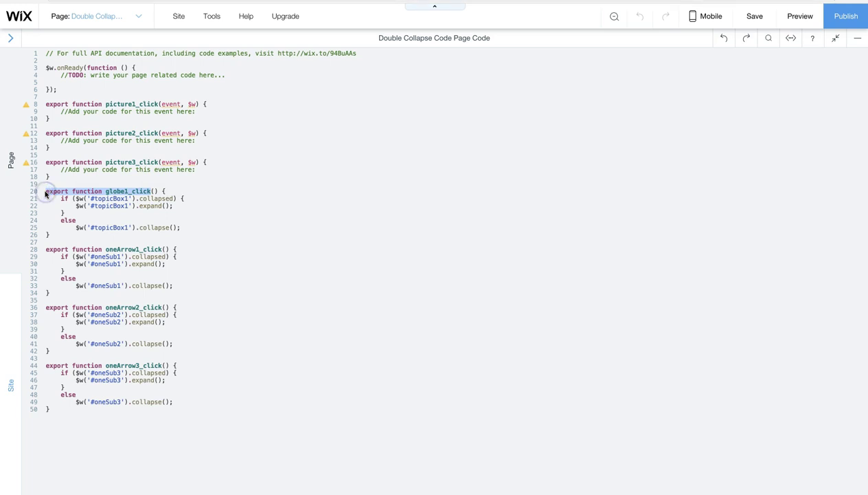
text(export function picture1_click)
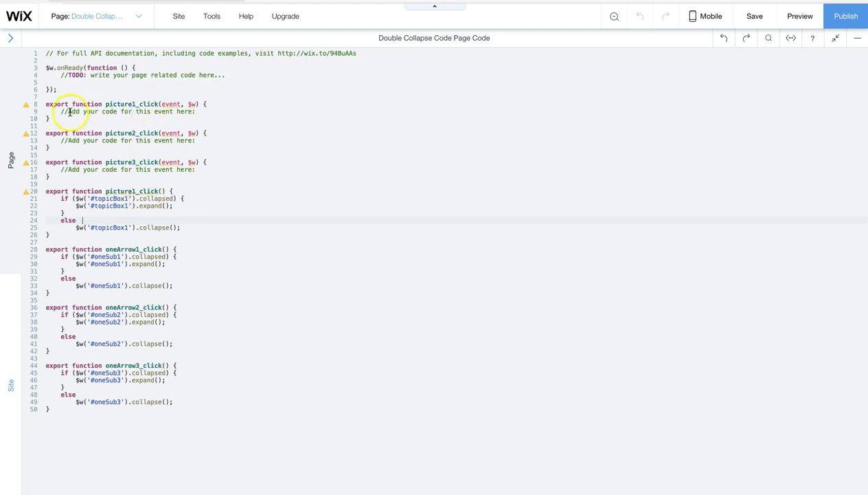
Delete the empty picture1_click function and its spare blank line from the page code
drag(52, 115, 43, 92)
key(BackSpace)
key(BackSpace)
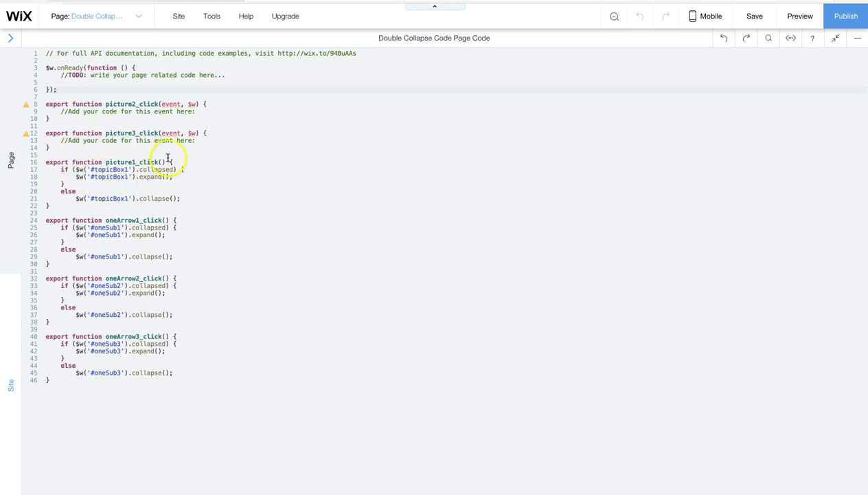
Replace the oneArrow1_click function heading with the copied picture2_click heading
drag(158, 104, 45, 103)
key(super+c)
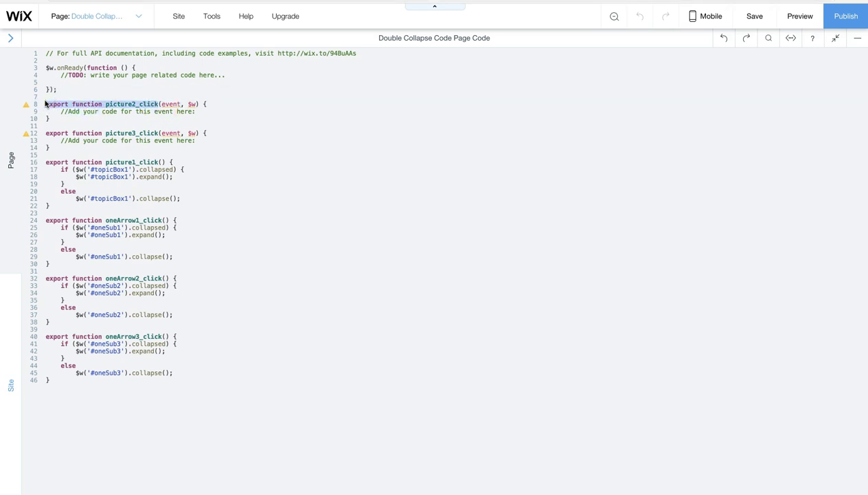
drag(162, 220, 46, 221)
key(super+v)
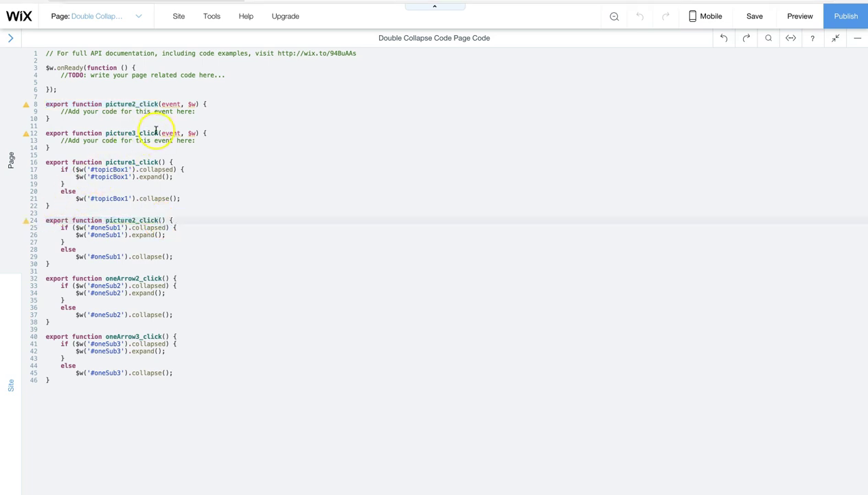
Replace the oneArrow2_click function heading with the copied picture3_click heading
drag(158, 133, 48, 135)
key(super+c)
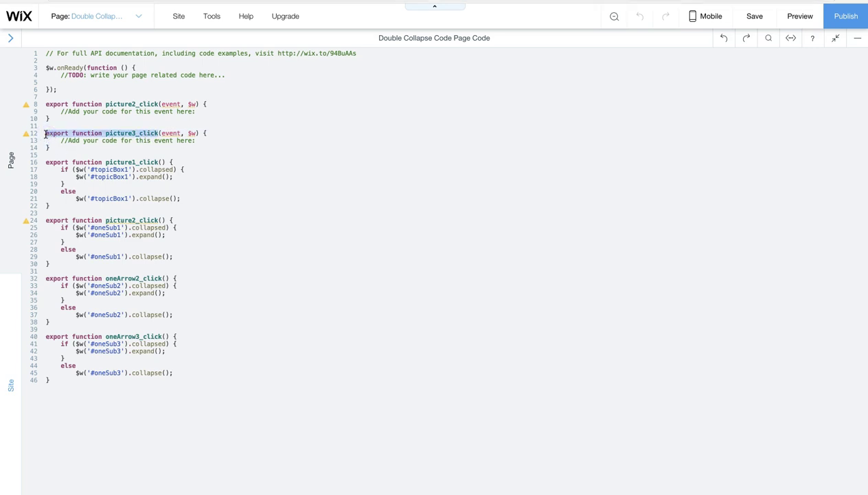
drag(161, 278, 49, 278)
key(super+v)
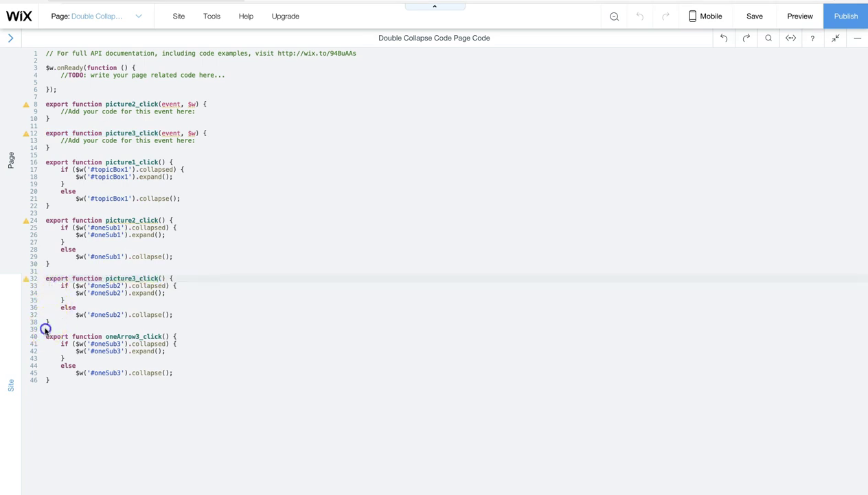
Delete the unneeded oneArrow3_click function and the empty picture2_click and picture3_click functions from the page code
drag(50, 330, 72, 401)
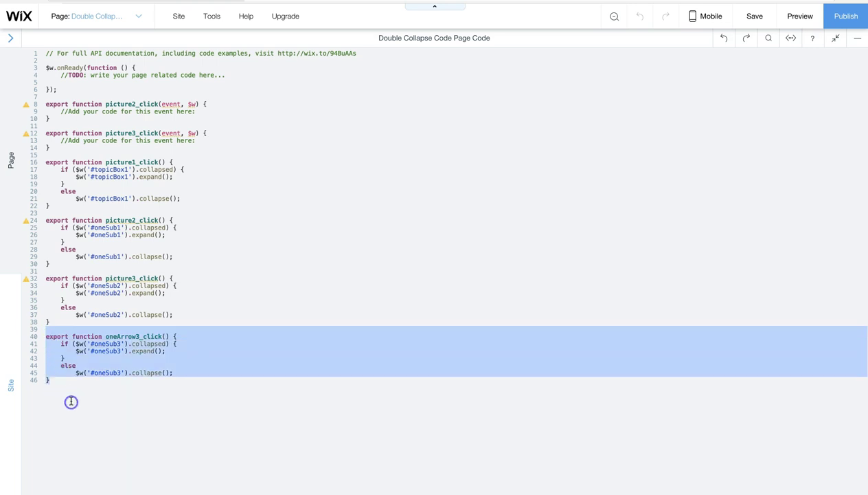
key(BackSpace)
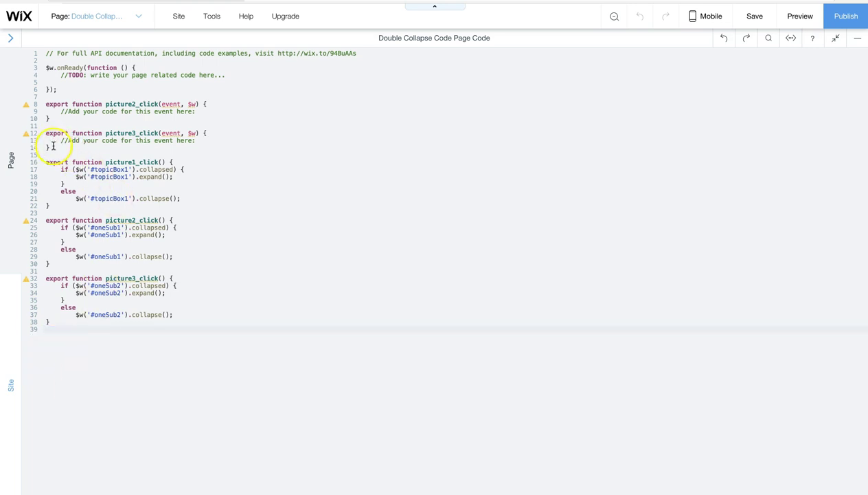
drag(52, 148, 44, 105)
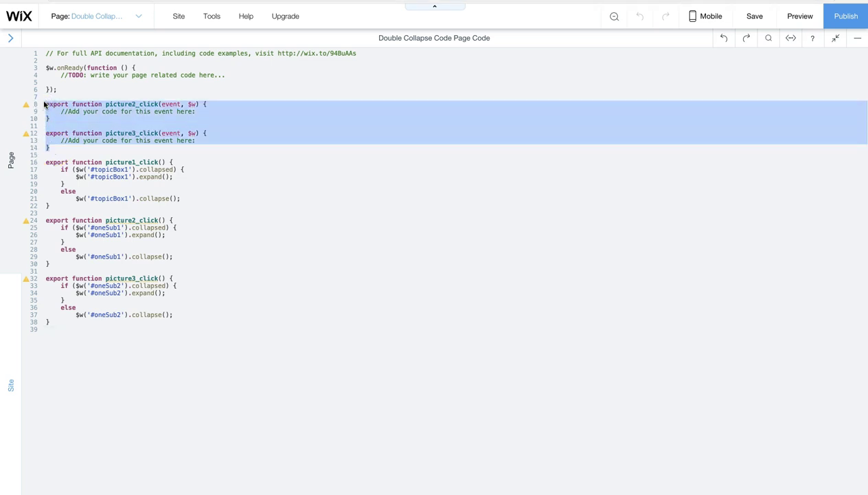
key(BackSpace)
key(BackSpace)
key(BackSpace)
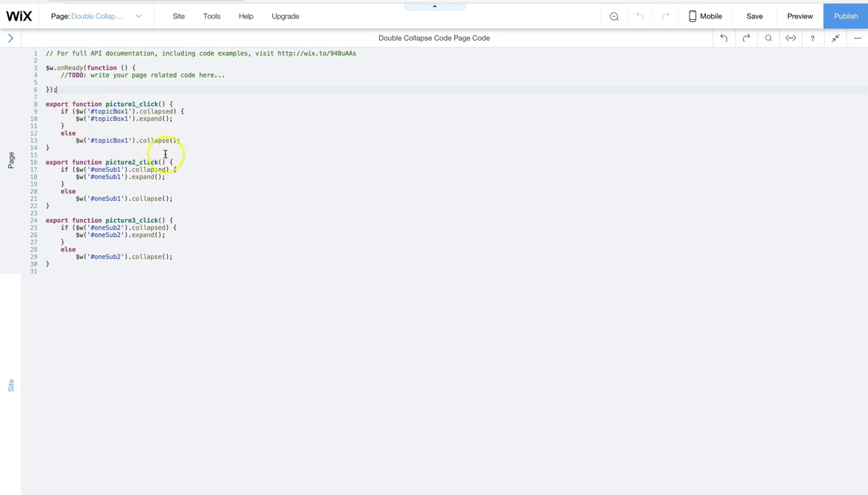
Replace all three topicBox1 references in the picture1_click function with boxExpand
click(856, 39)
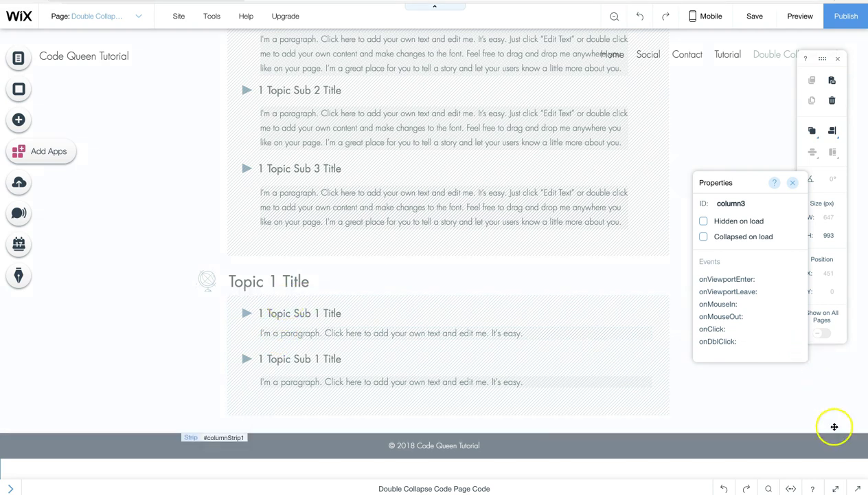
click(835, 486)
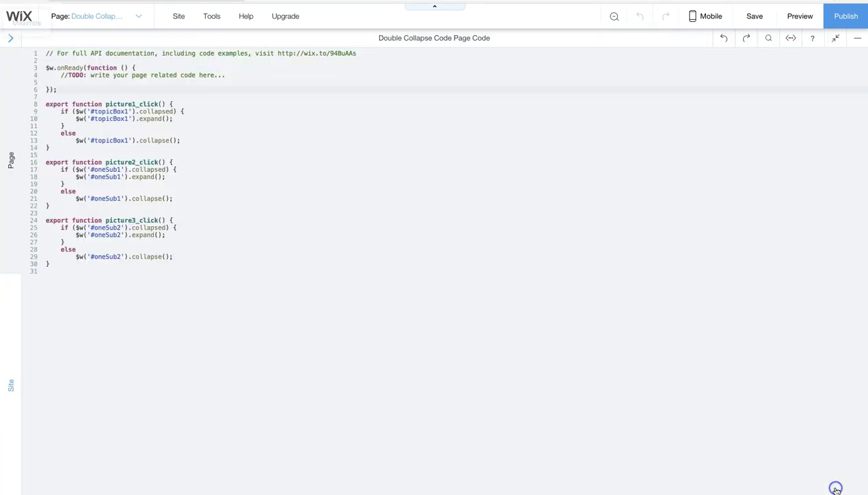
double_click(109, 111)
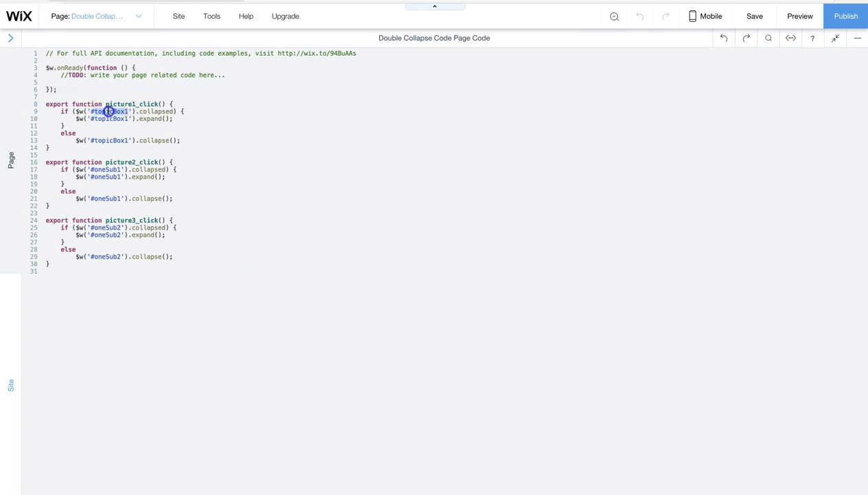
text(boxExpand)
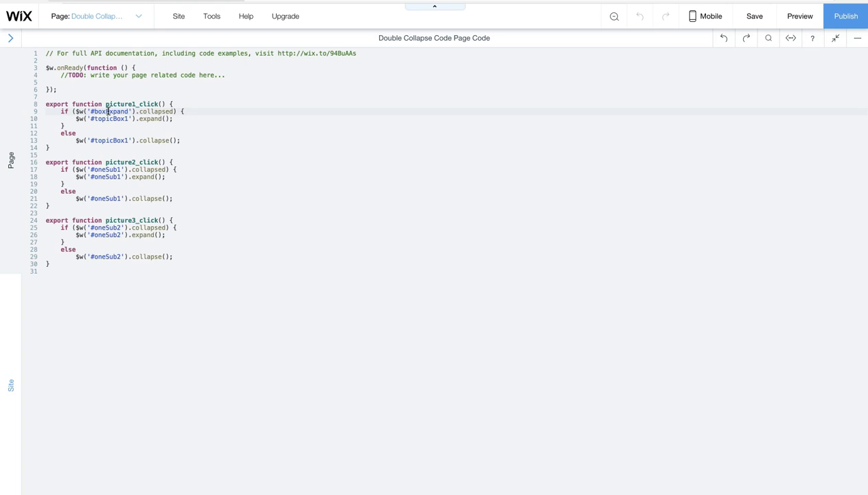
click(153, 140)
click(119, 111)
key(ctrl+c)
double_click(110, 118)
key(ctrl+v)
click(168, 153)
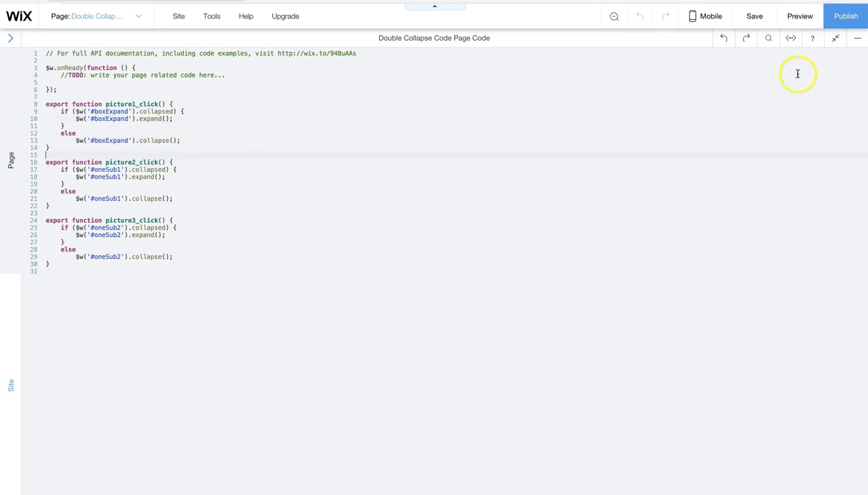
Replace all three oneSub1 references in the picture2_click function with text1expand, the ID of the first subtopic's paragraph
click(857, 45)
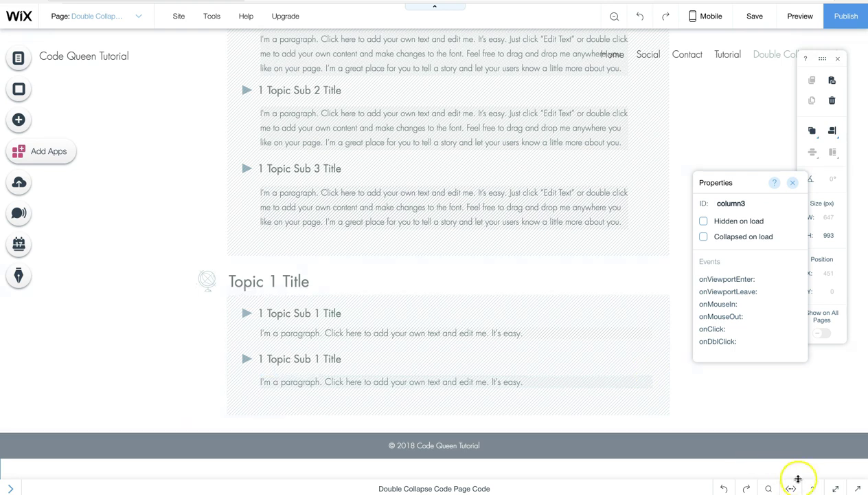
click(857, 488)
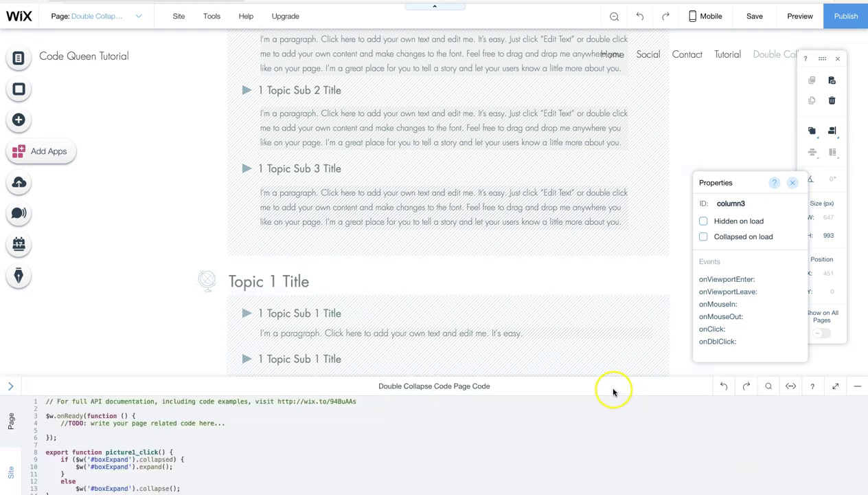
scroll(489, 315, down, 2)
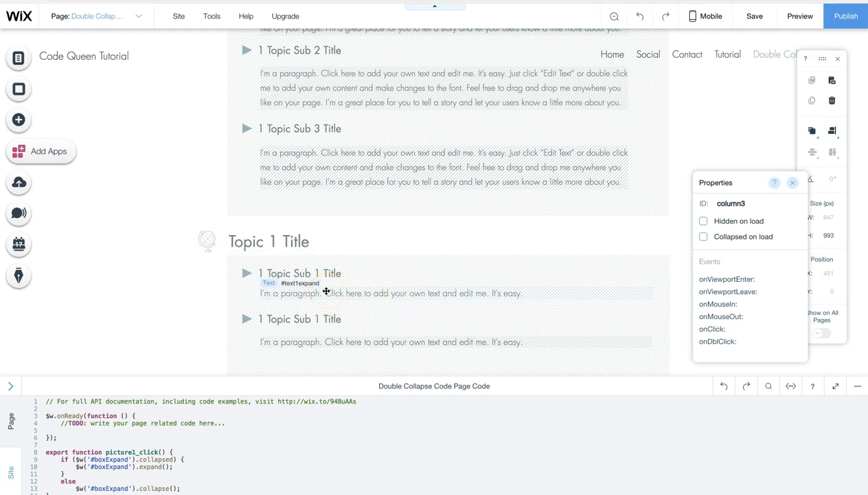
scroll(129, 473, down, 5)
scroll(128, 473, up, 3)
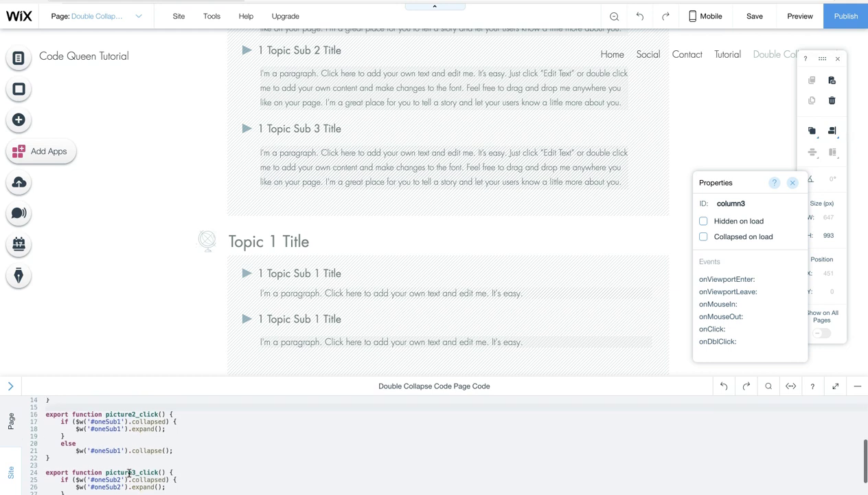
scroll(129, 474, down, 1)
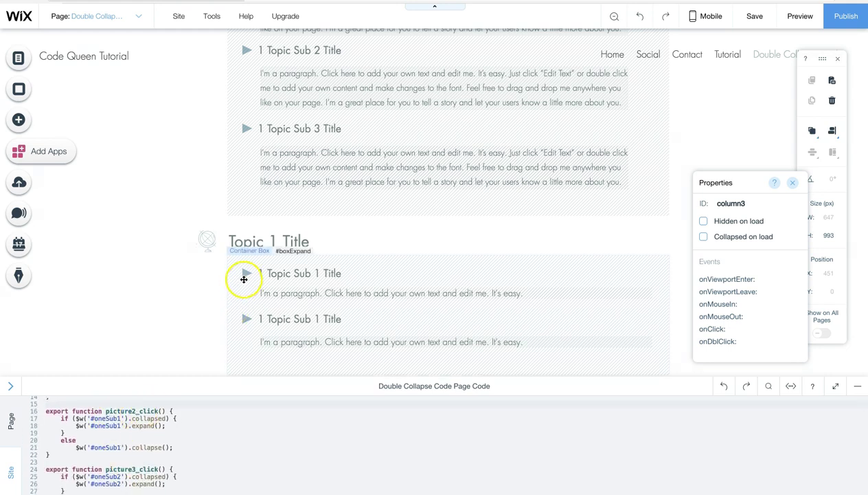
double_click(112, 418)
text(text)
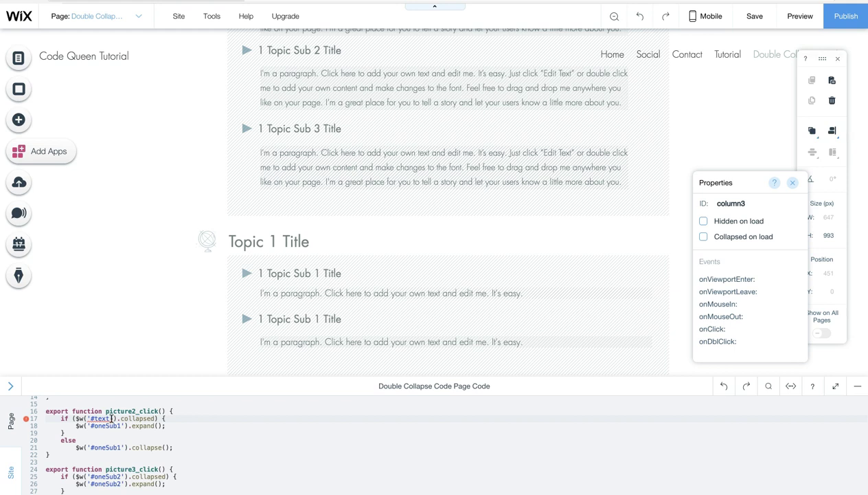
click(112, 418)
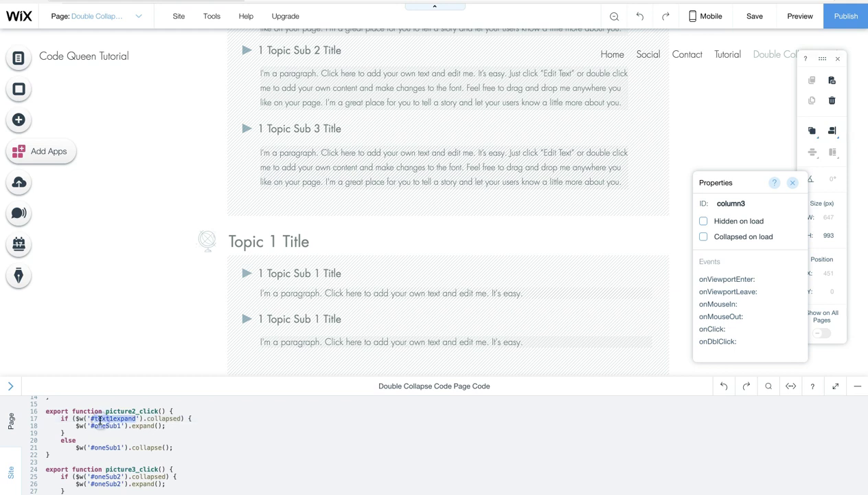
double_click(103, 425)
key(ctrl+v)
double_click(106, 447)
key(ctrl+v)
click(165, 444)
Replace all three oneSub2 references in the picture3_click function with text2expand and minimize the page code
scroll(165, 443, down, 2)
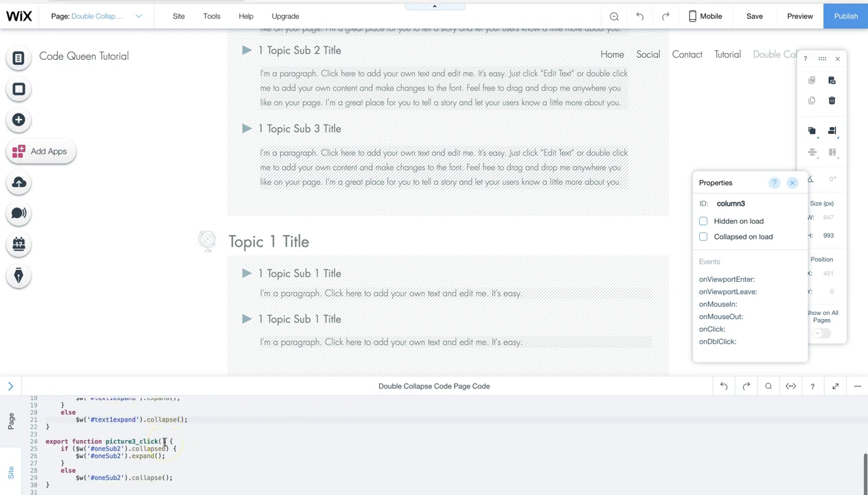
click(145, 447)
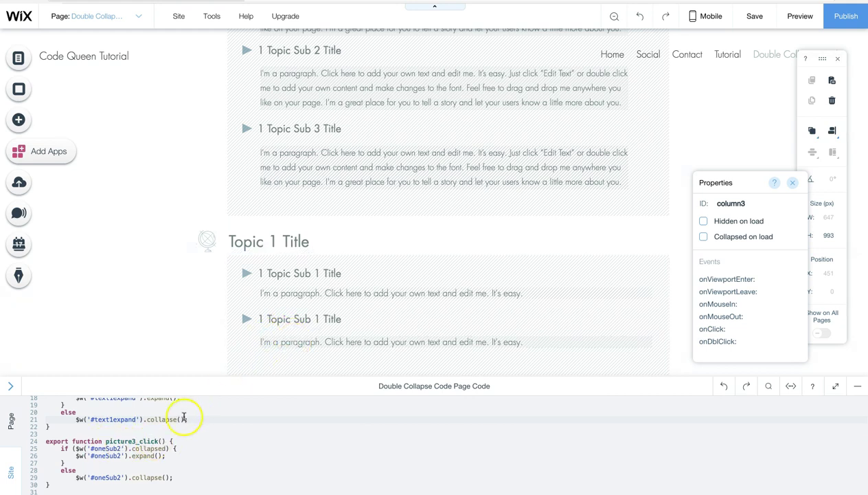
double_click(112, 448)
key(ctrl+v)
click(142, 446)
key(BackSpace)
text(2)
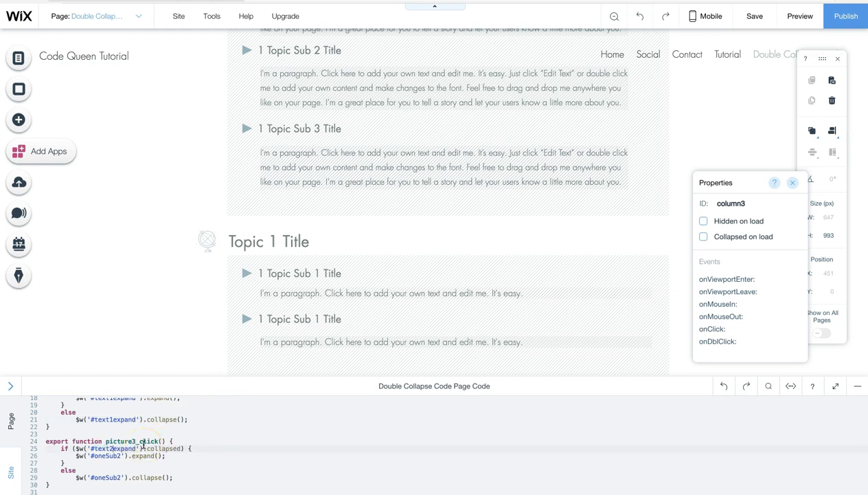
double_click(129, 447)
double_click(108, 457)
key(ctrl+v)
double_click(108, 477)
key(ctrl+v)
click(172, 460)
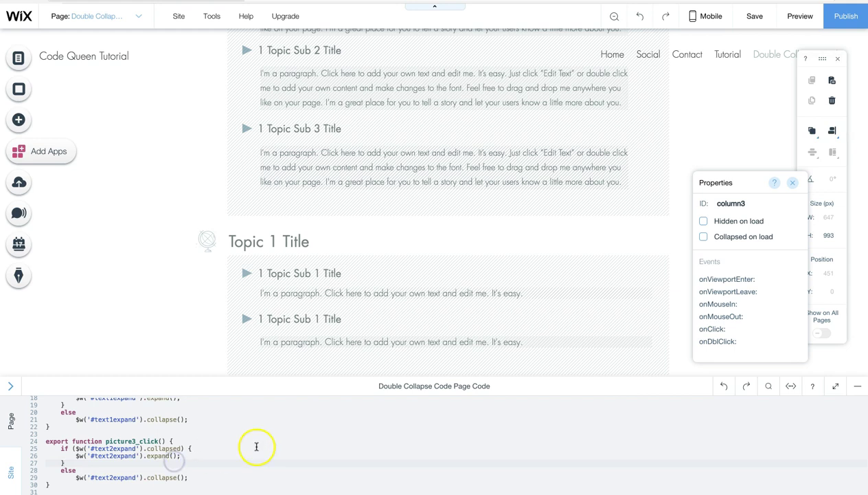
click(836, 386)
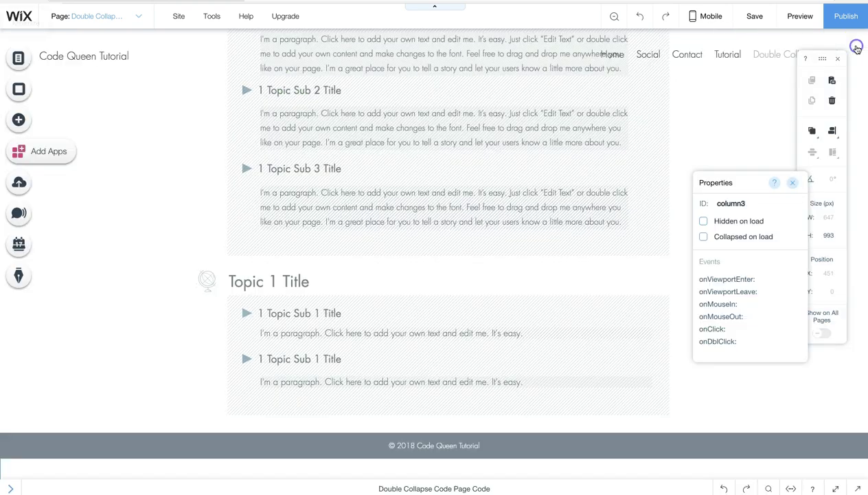
click(857, 39)
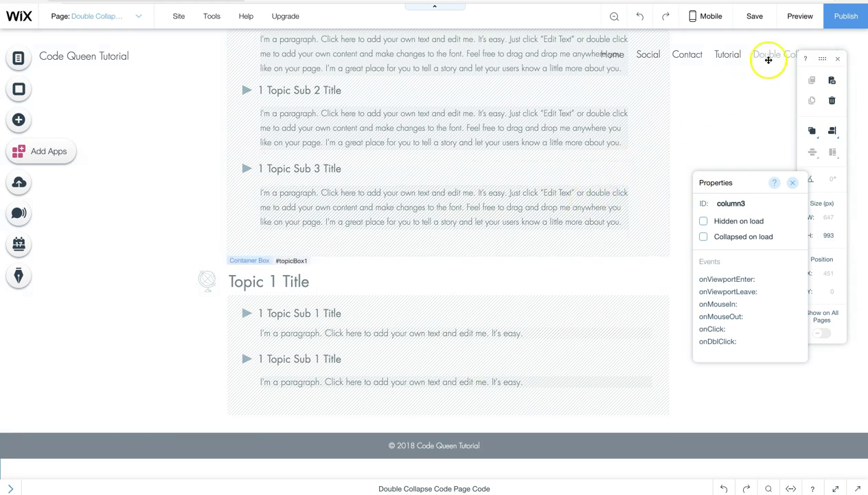
Save the site, dismiss the save confirmation and open the page in preview mode
click(757, 18)
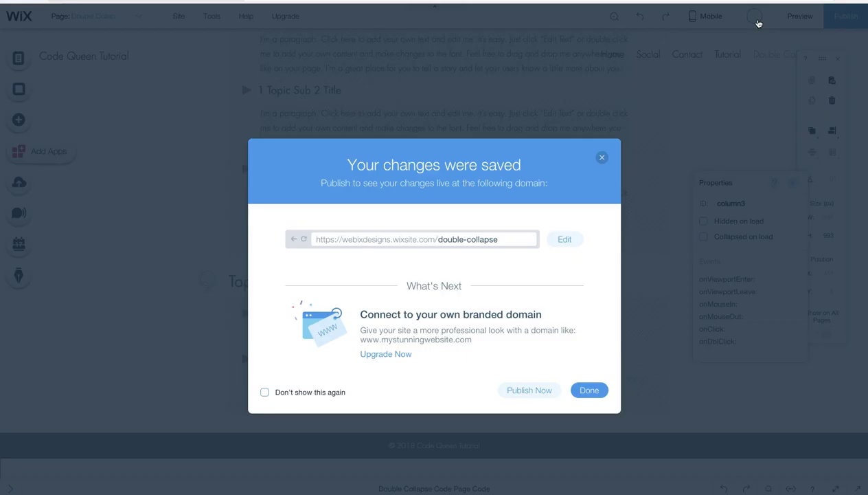
click(588, 390)
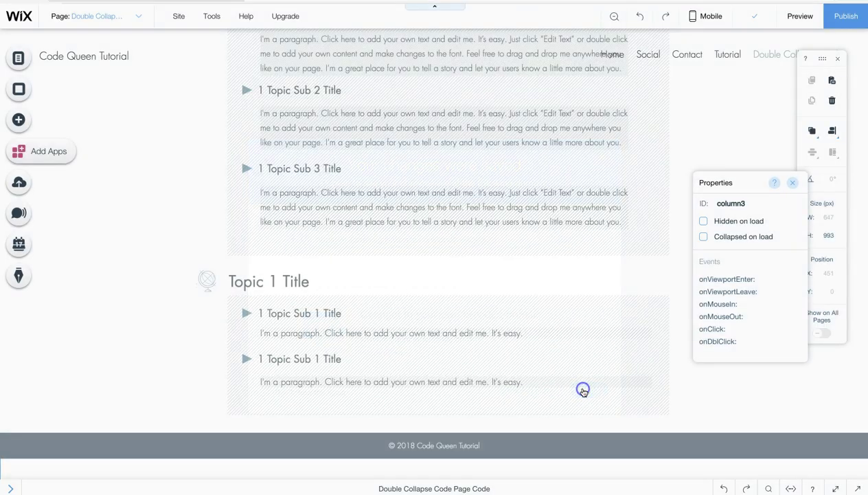
click(799, 17)
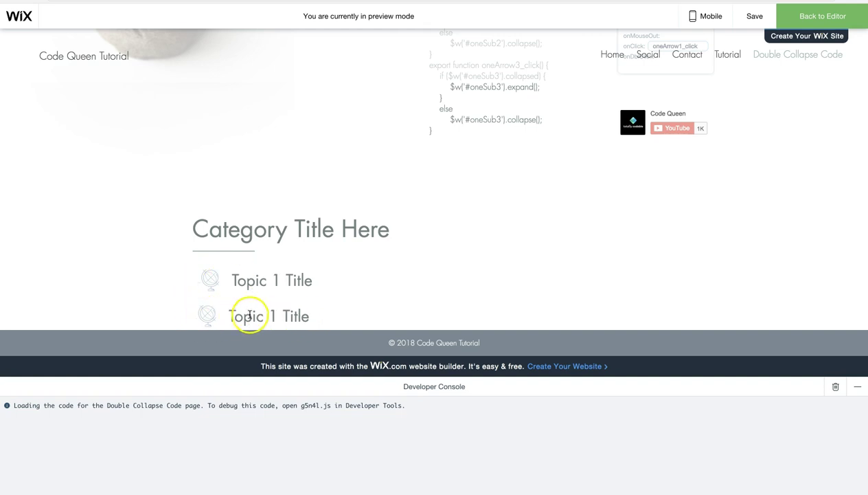
Expand the second topic with its globe icon to test the box's onClick code, and minimize the Developer Console
click(209, 317)
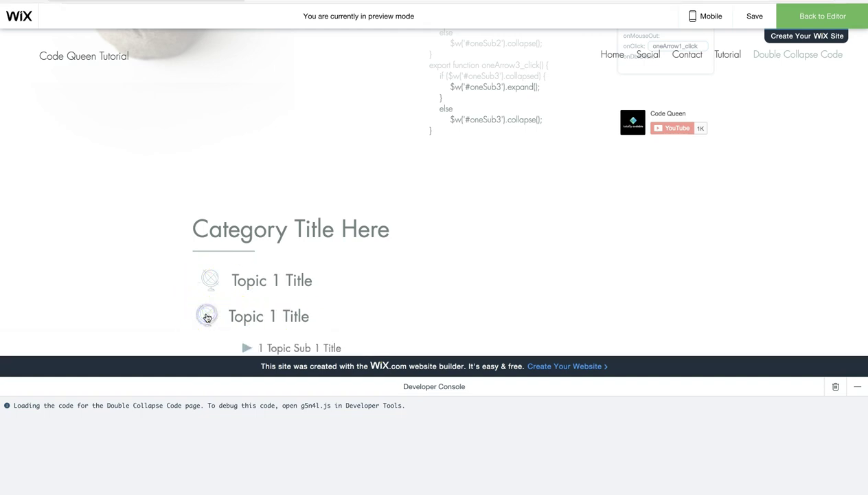
scroll(207, 316, down, 2)
click(233, 306)
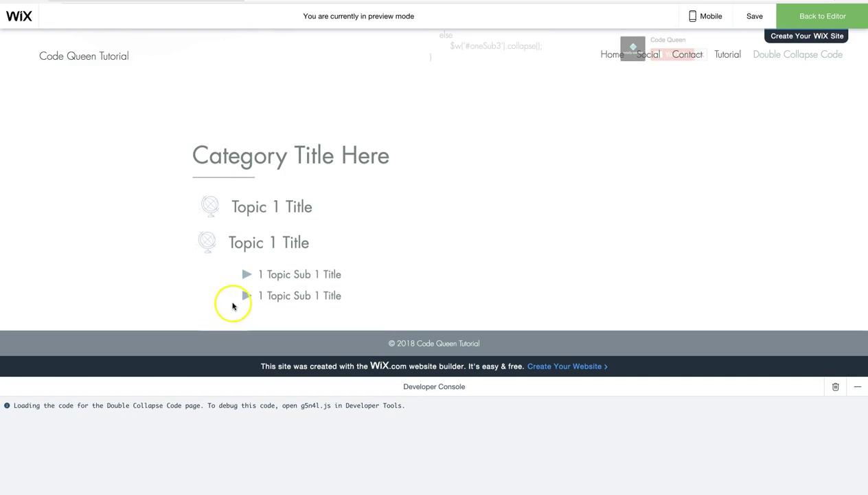
click(857, 389)
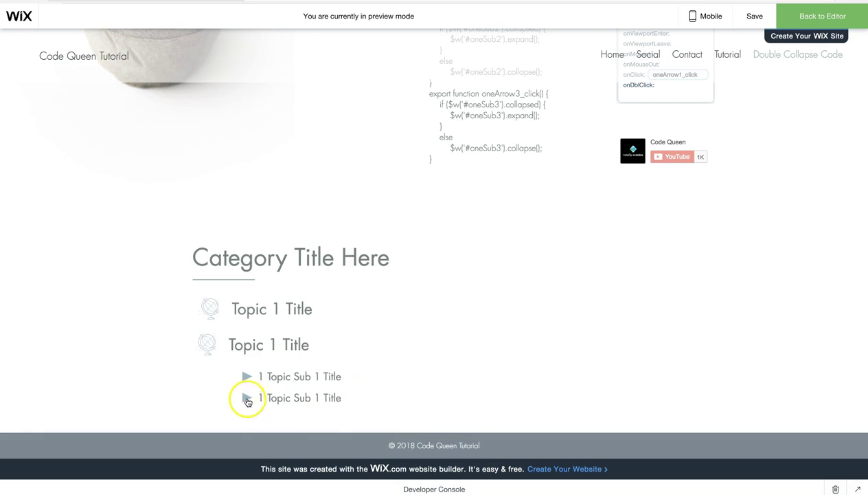
Test the second subtopic's arrow by repeatedly expanding and collapsing its paragraph
click(247, 399)
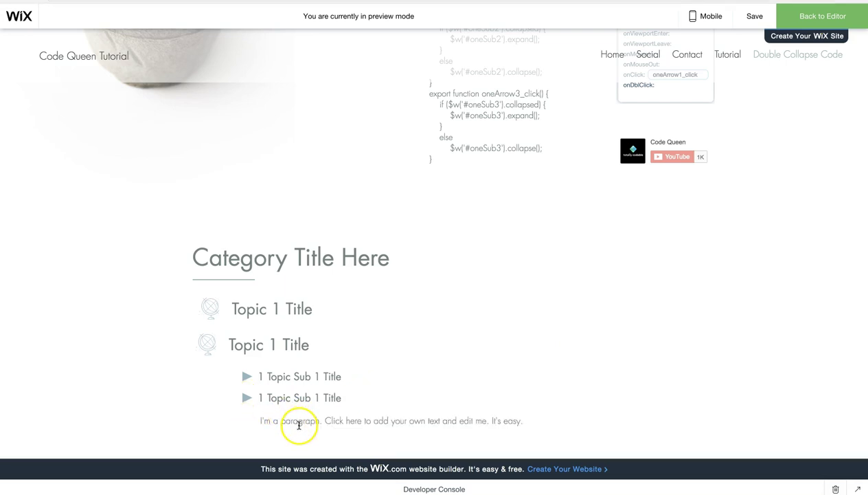
click(247, 398)
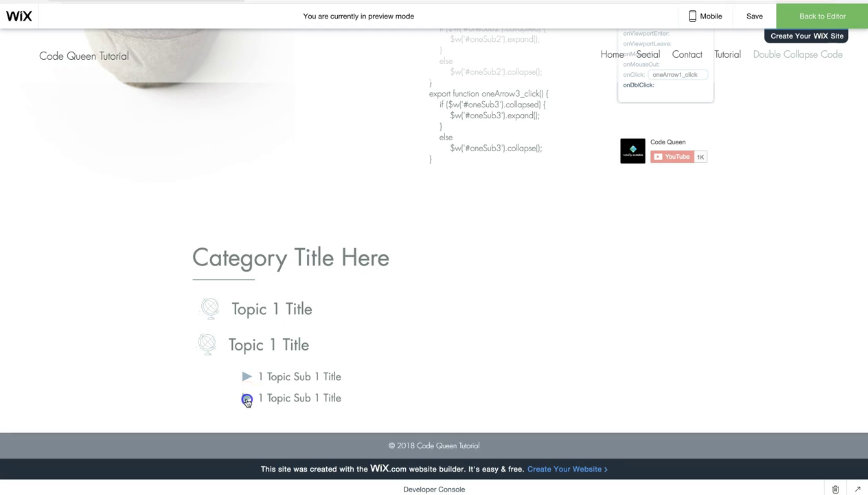
click(247, 399)
click(246, 398)
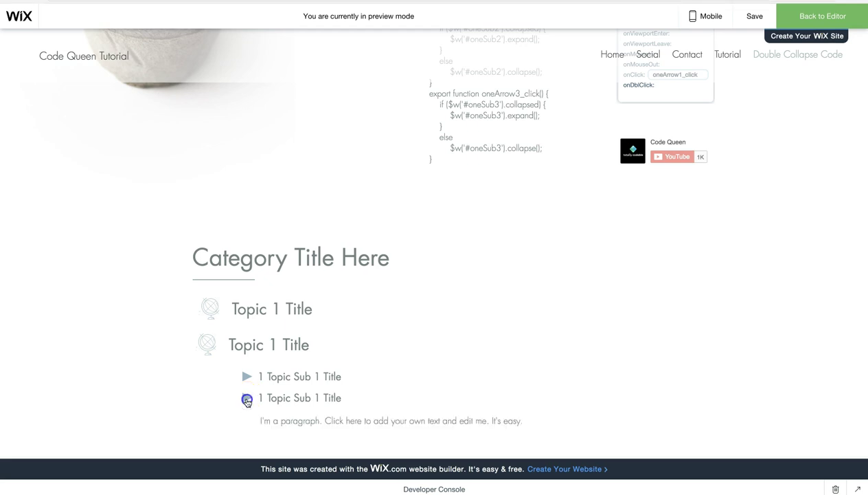
Test the first subtopic's arrow by toggling its paragraph several times, and expand the second subtopic's paragraph once more
click(245, 377)
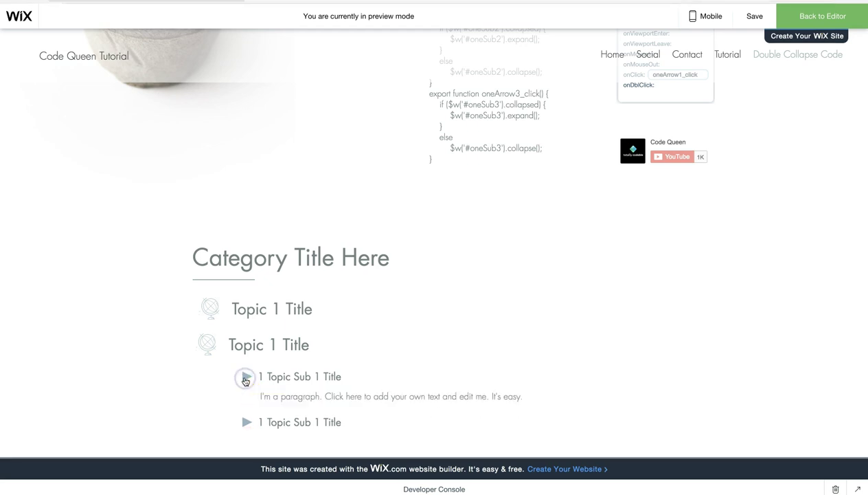
click(246, 378)
click(245, 378)
click(245, 378)
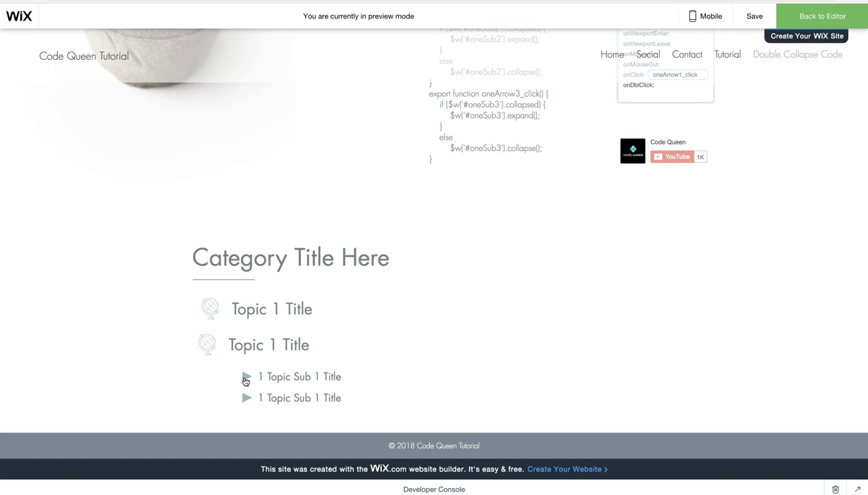
click(246, 397)
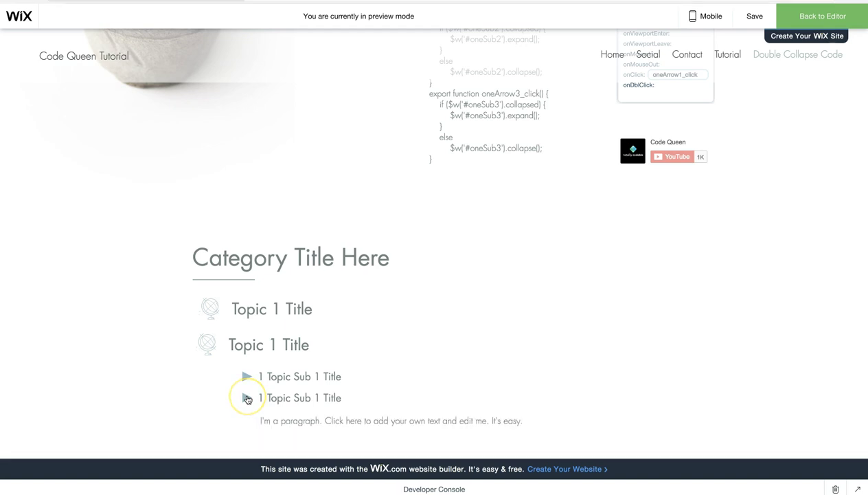
click(271, 330)
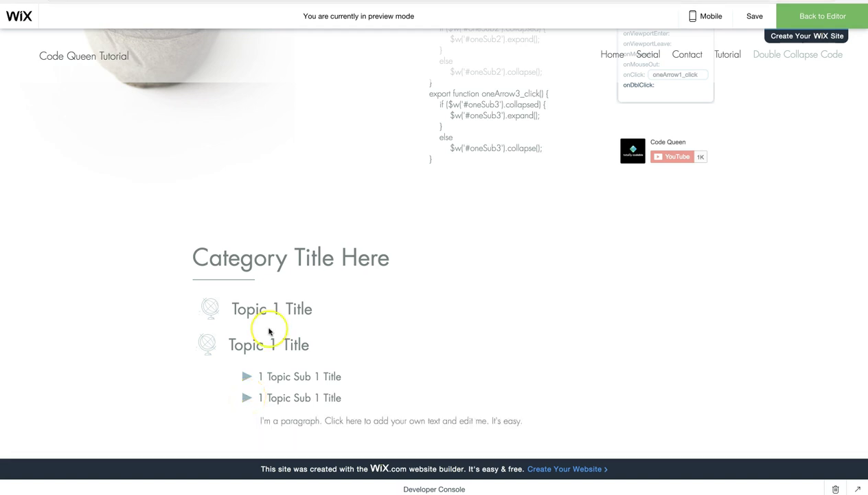
click(272, 331)
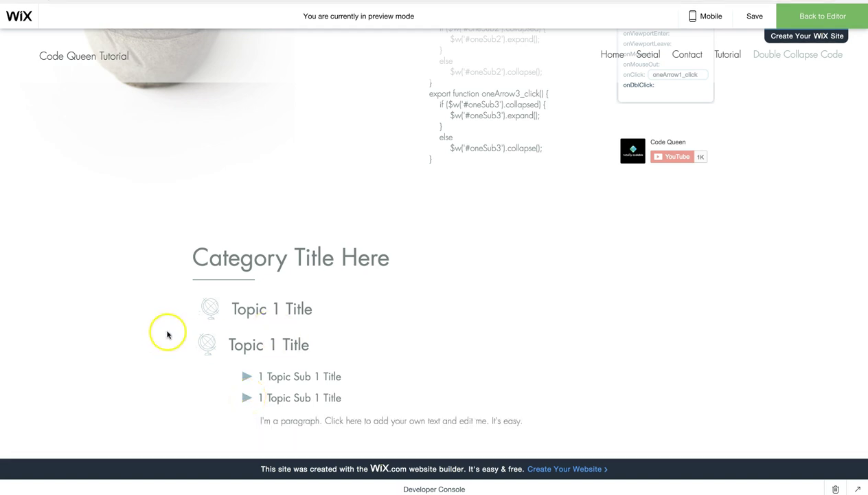
scroll(414, 277, up, 5)
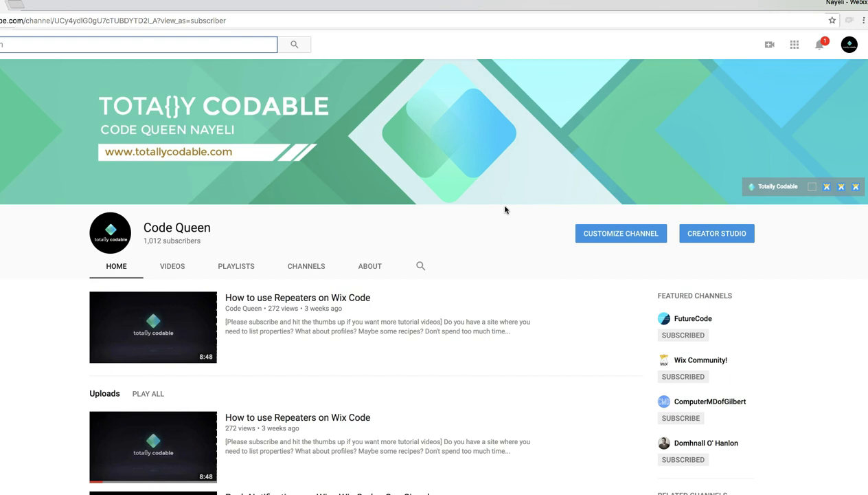
click(145, 255)
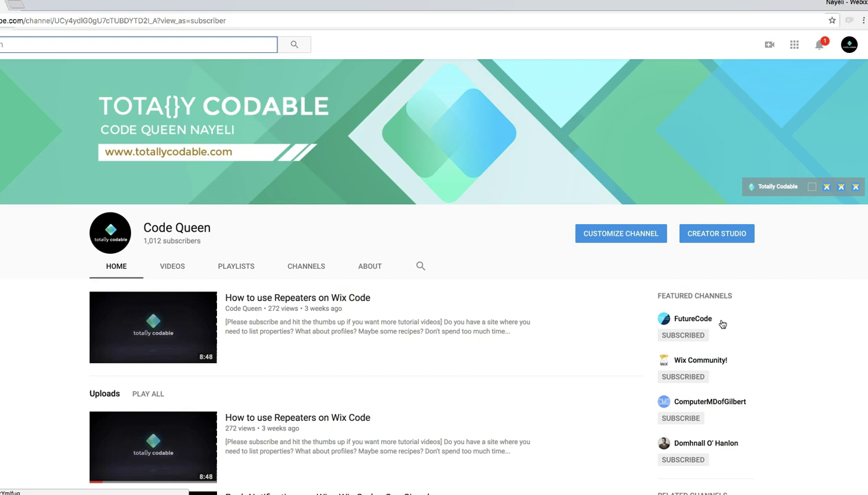
scroll(722, 323, down, 1)
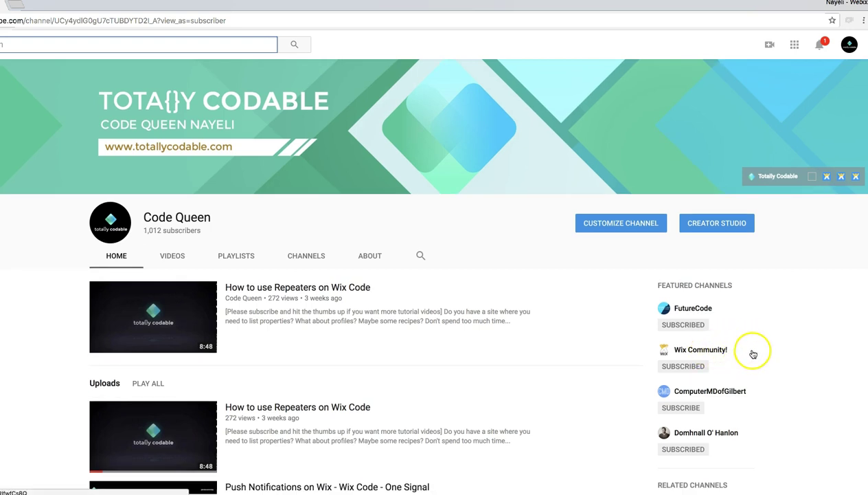